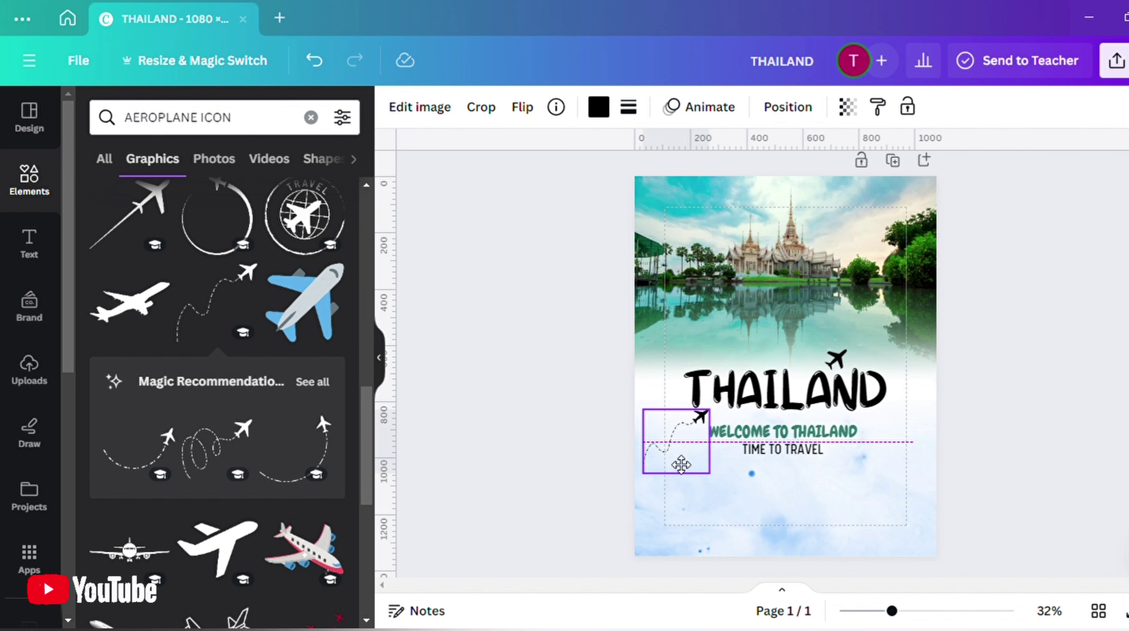
Position the dashed-trail aeroplane graphic just before the "WELCOME TO THAILAND" line and recolour it red
drag(681, 465, 689, 465)
click(606, 117)
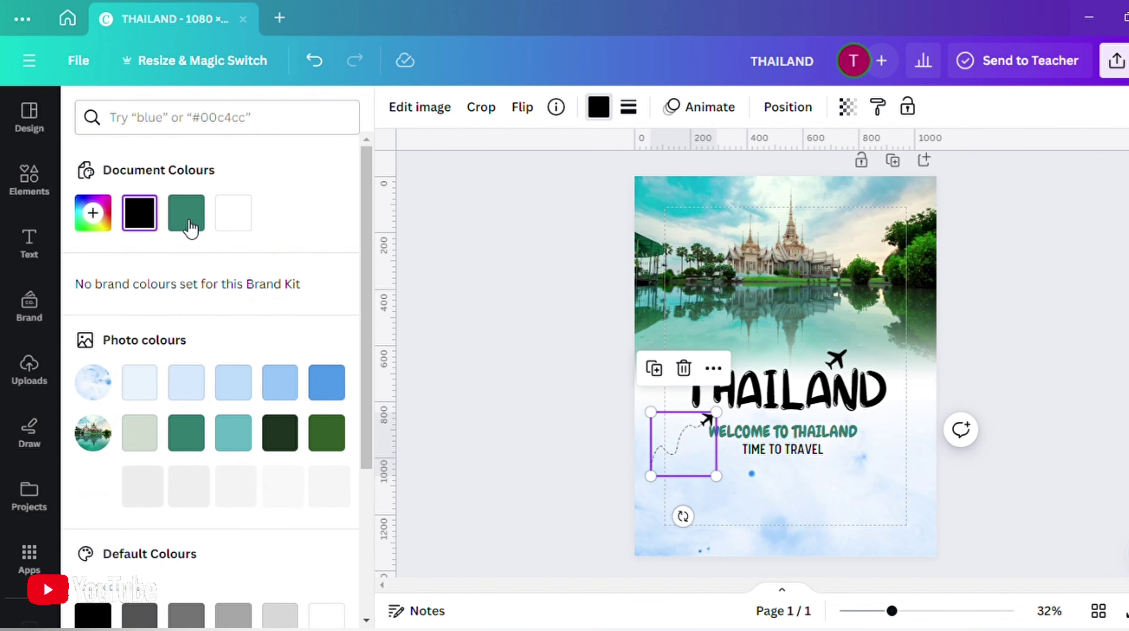
click(189, 224)
scroll(288, 385, down, 3)
scroll(138, 462, down, 3)
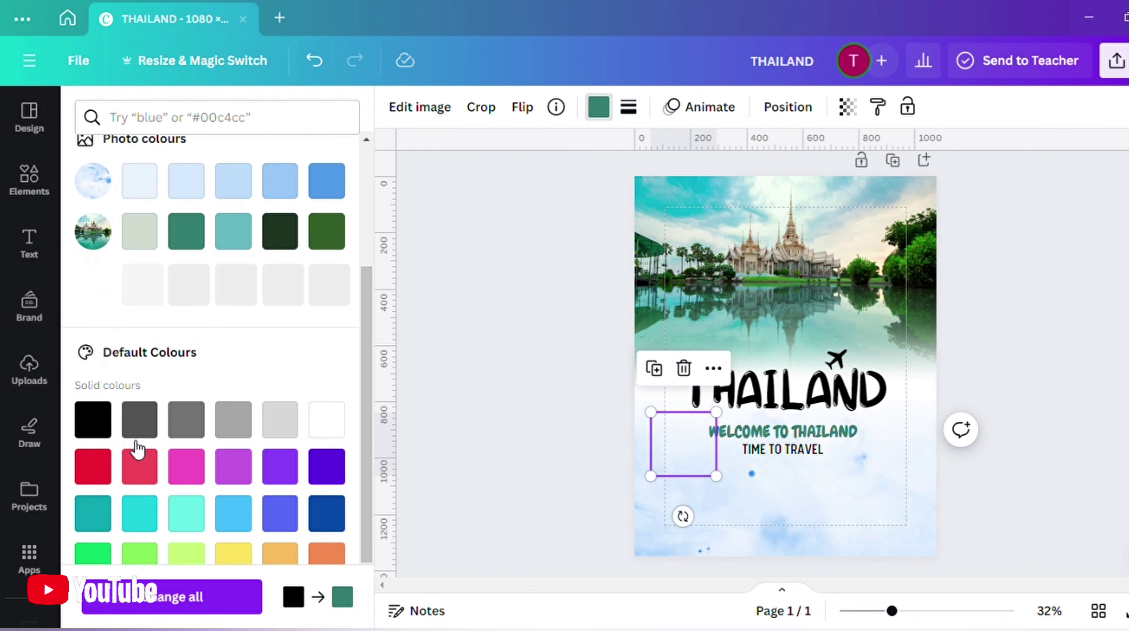
click(93, 381)
click(514, 393)
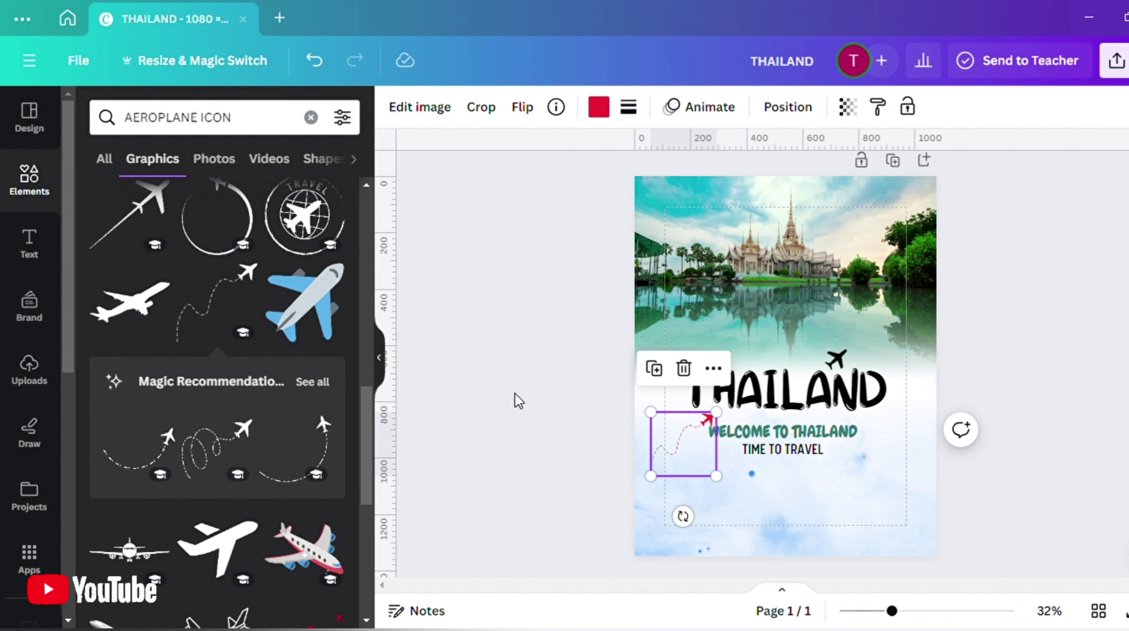
click(515, 393)
Shrink the red aeroplane trail slightly and nudge it up so it sits neatly beside the welcome text
click(684, 465)
mouse_move(656, 478)
mouse_down()
mouse_move(669, 472)
mouse_move(653, 476)
mouse_up()
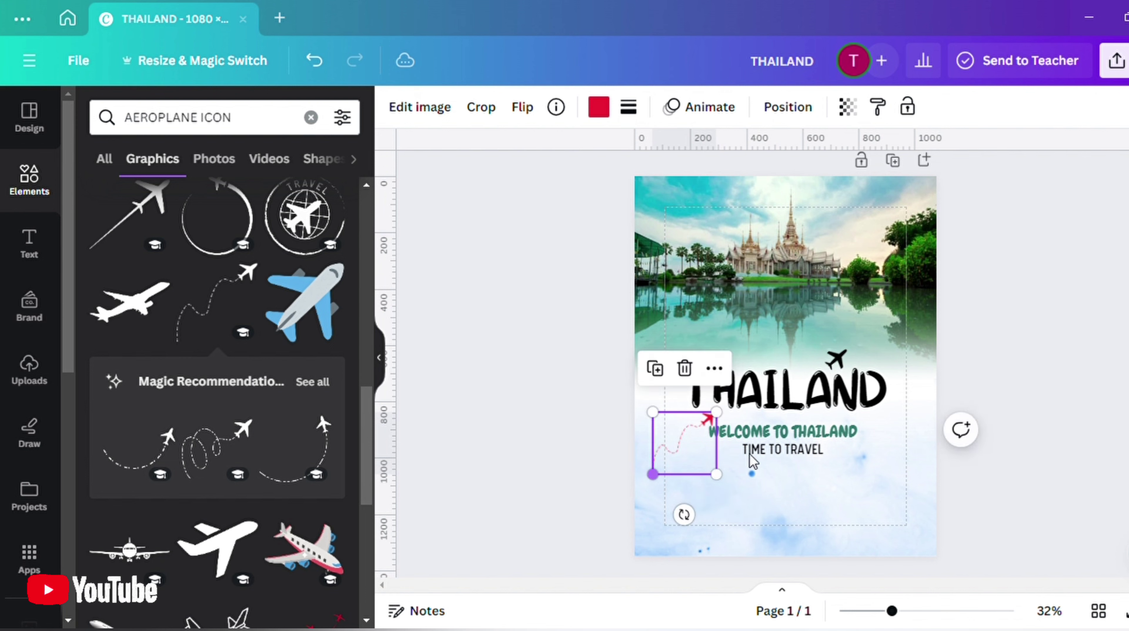
click(780, 432)
click(720, 423)
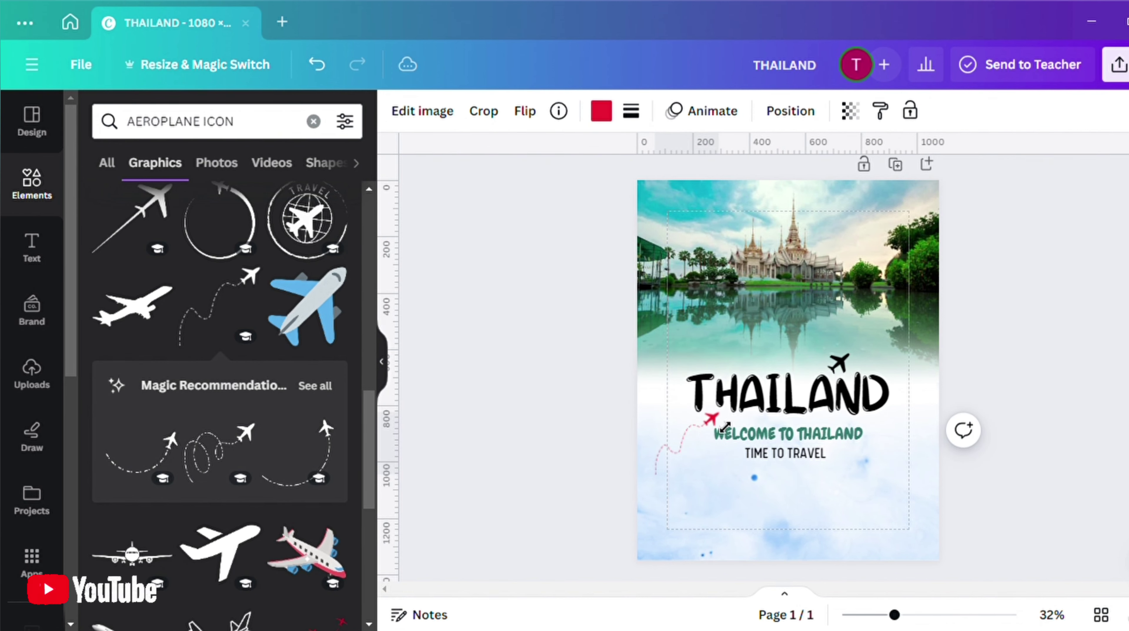
drag(725, 427, 724, 425)
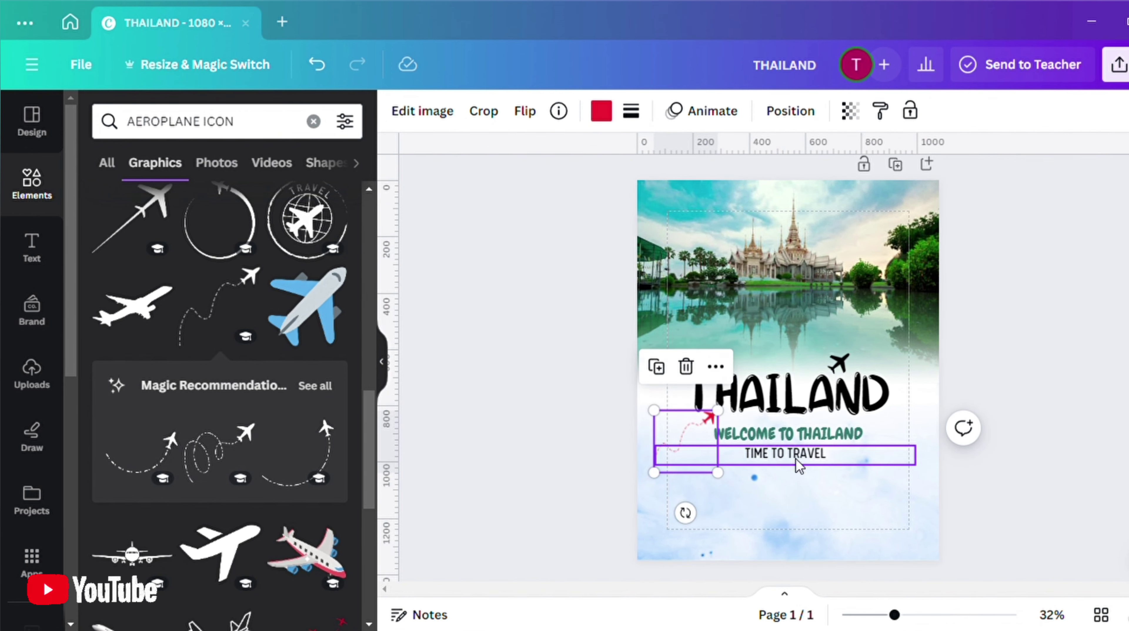
drag(796, 458, 798, 456)
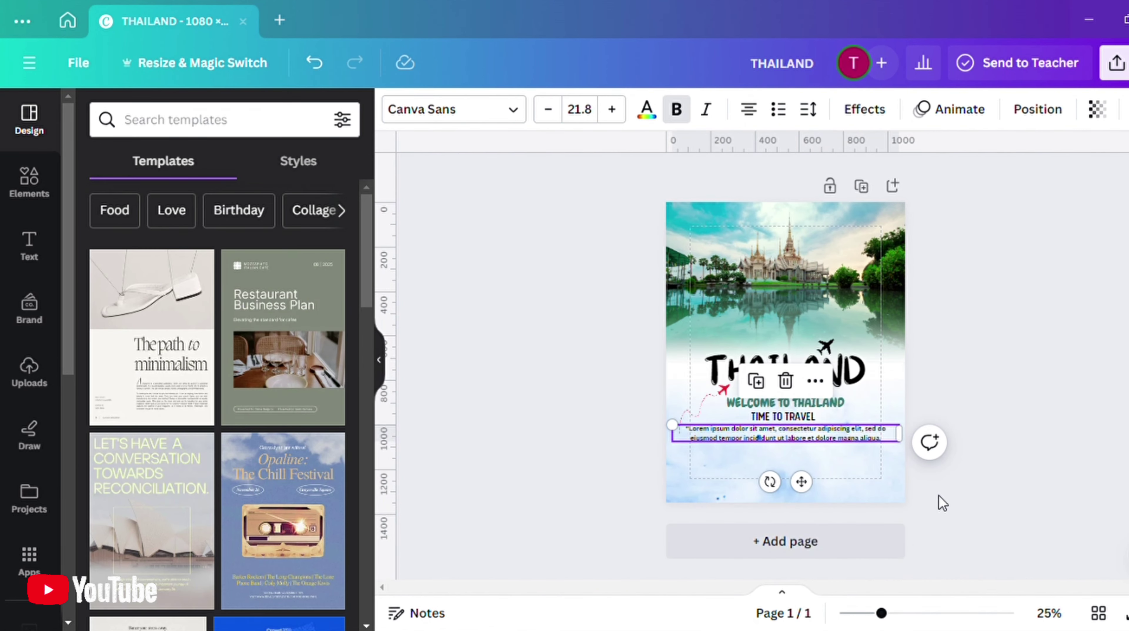
click(939, 495)
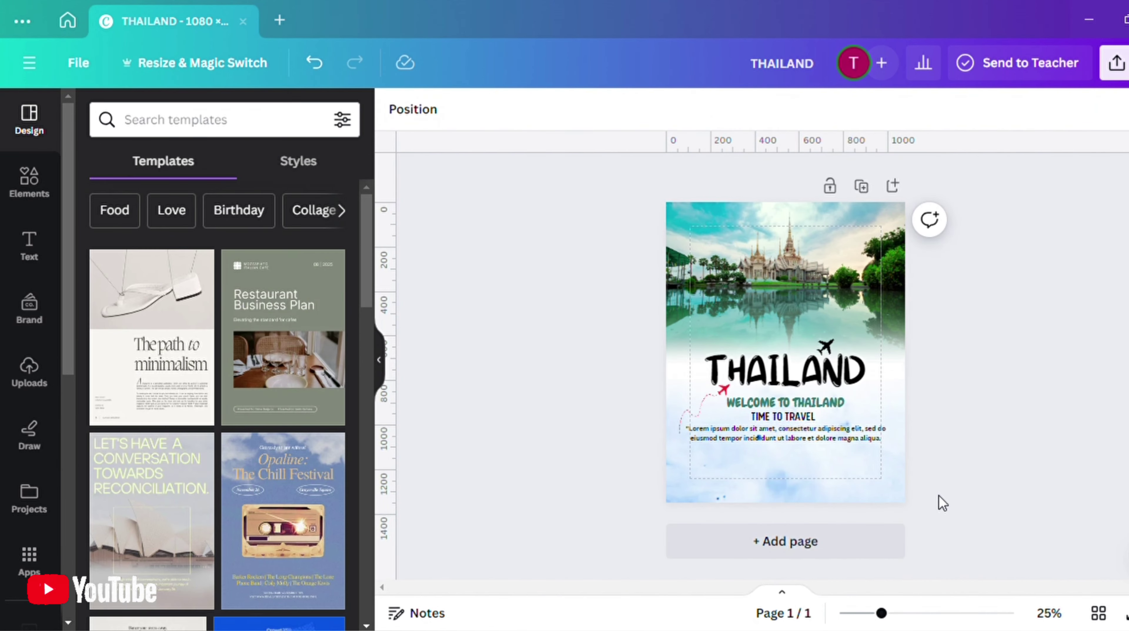
click(823, 435)
click(706, 211)
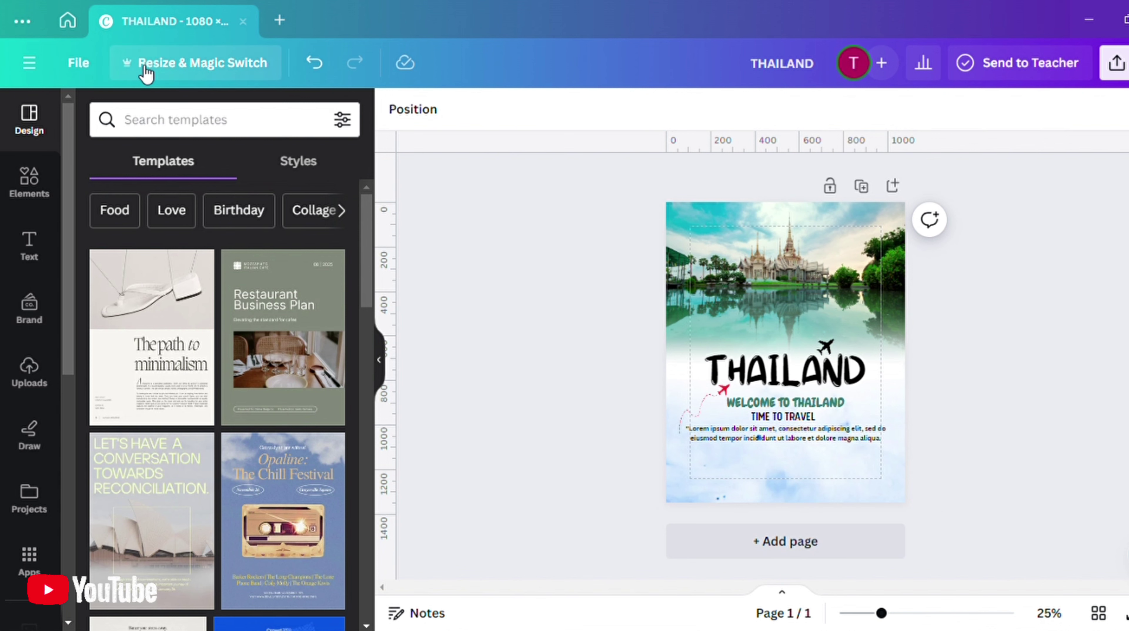
click(84, 62)
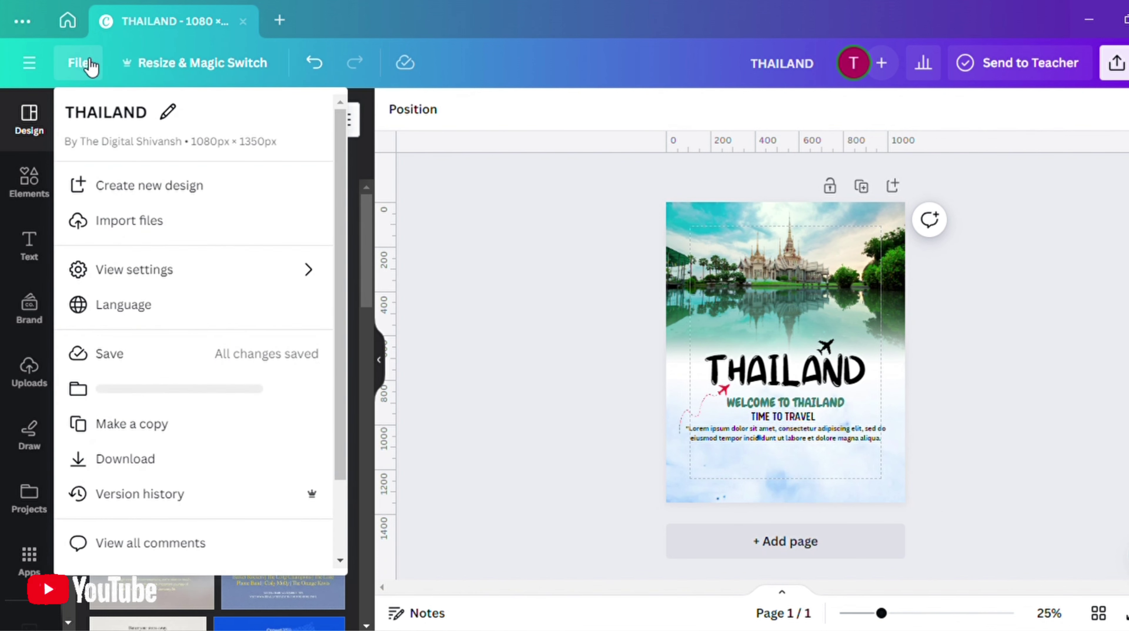
mouse_move(260, 285)
click(365, 375)
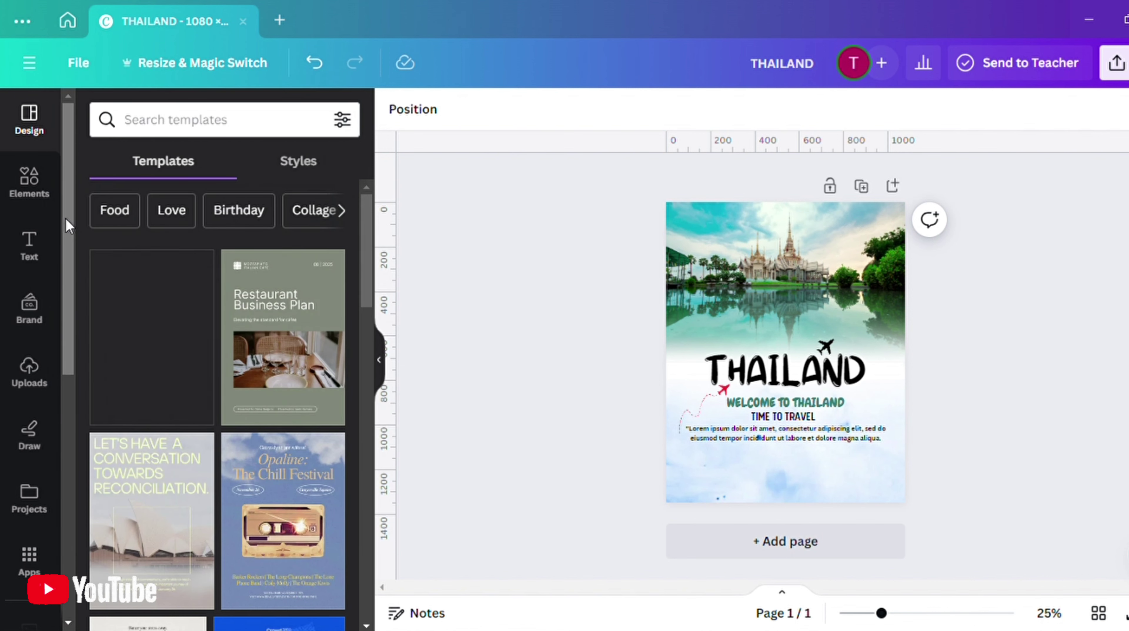
Search the elements library for "white background" and insert the plain pale photo from the results
click(44, 200)
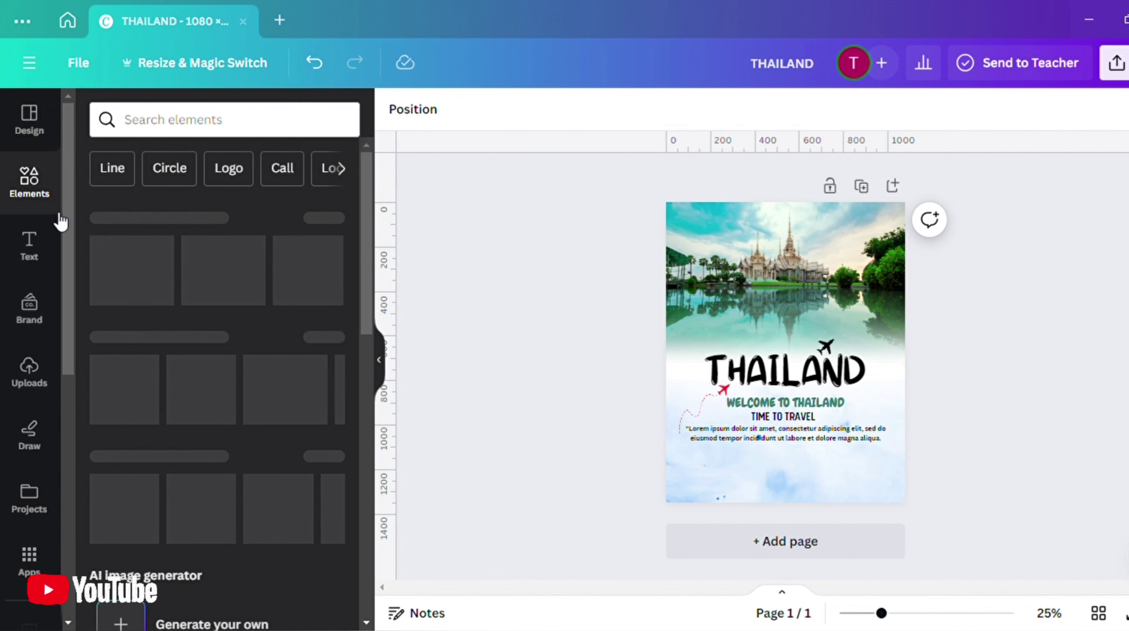
click(208, 128)
text(white)
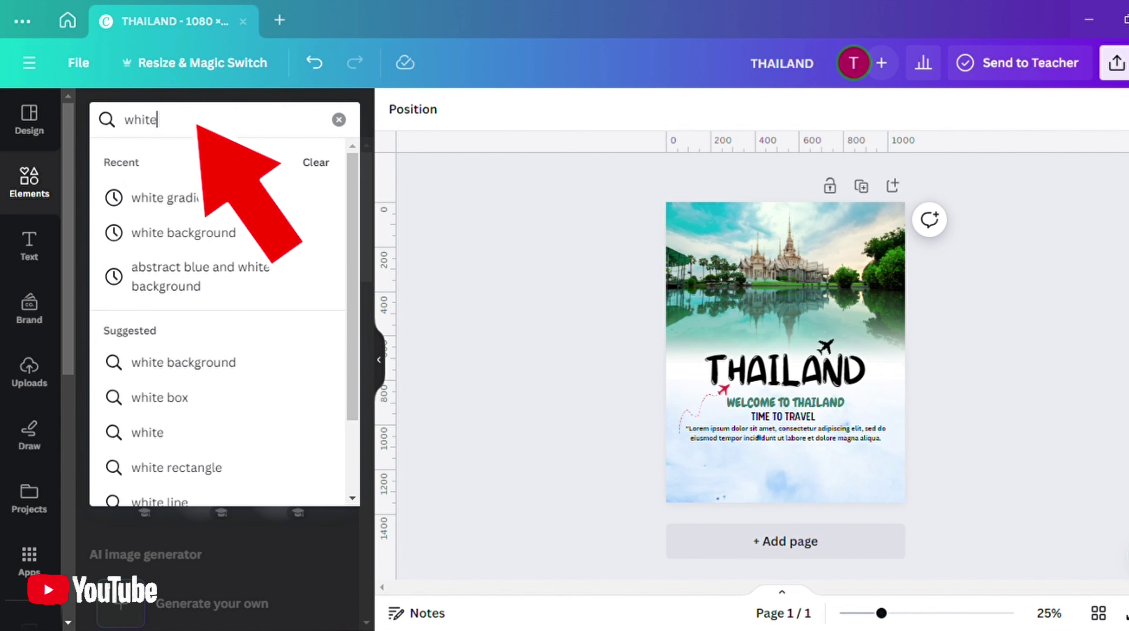
click(221, 239)
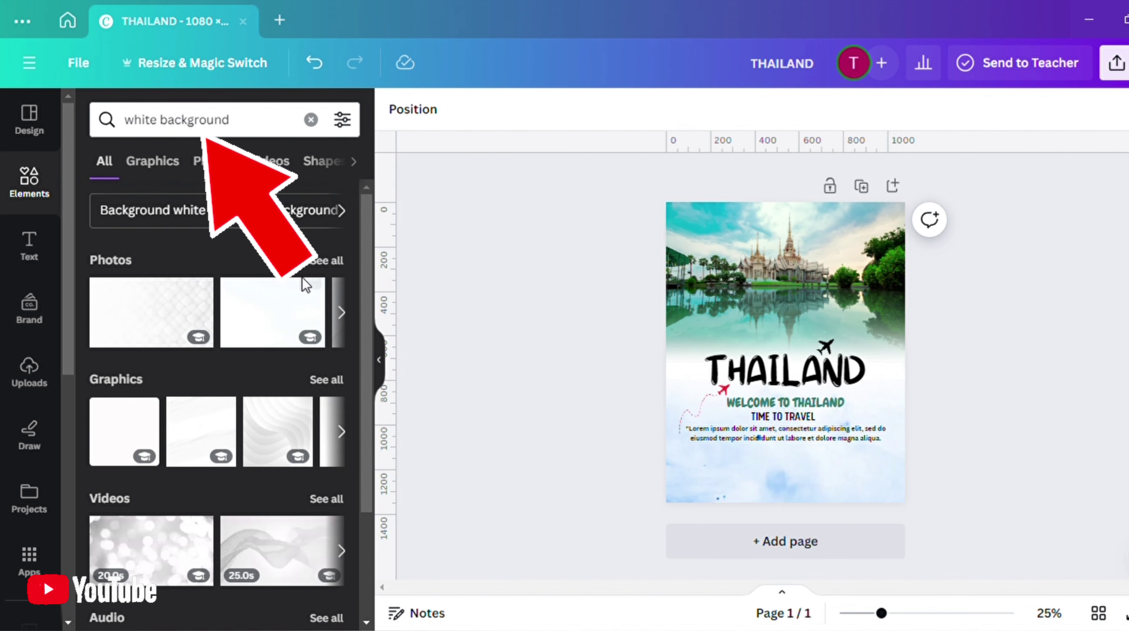
click(298, 312)
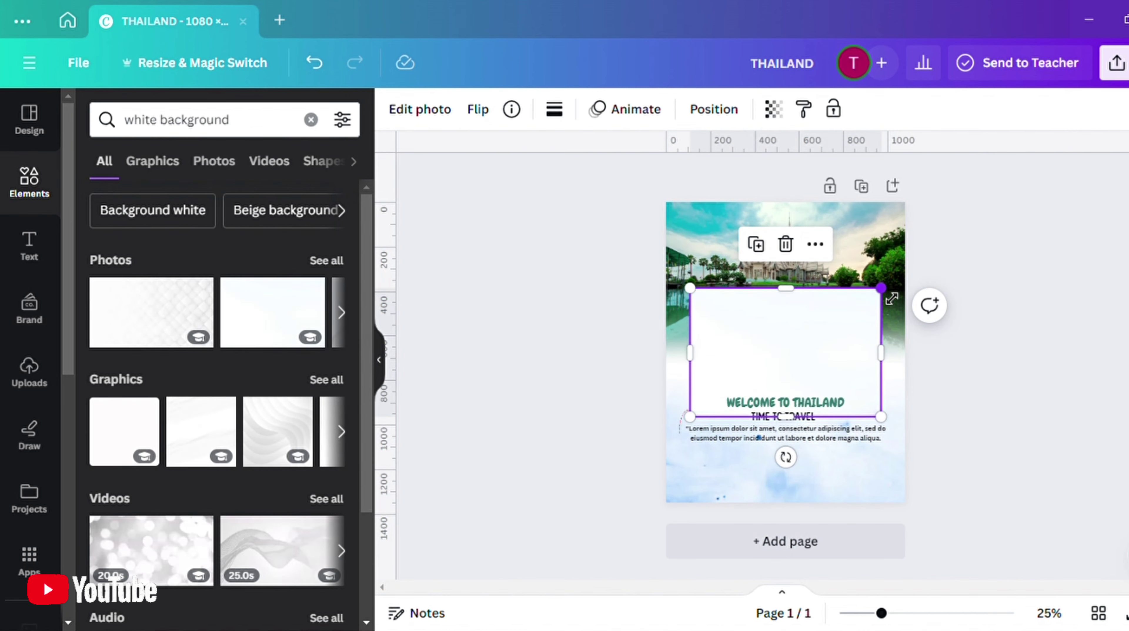
Shrink the white photo to a box about 325 px wide and place it below the paragraph near the page's lower-left corner
drag(891, 299, 723, 464)
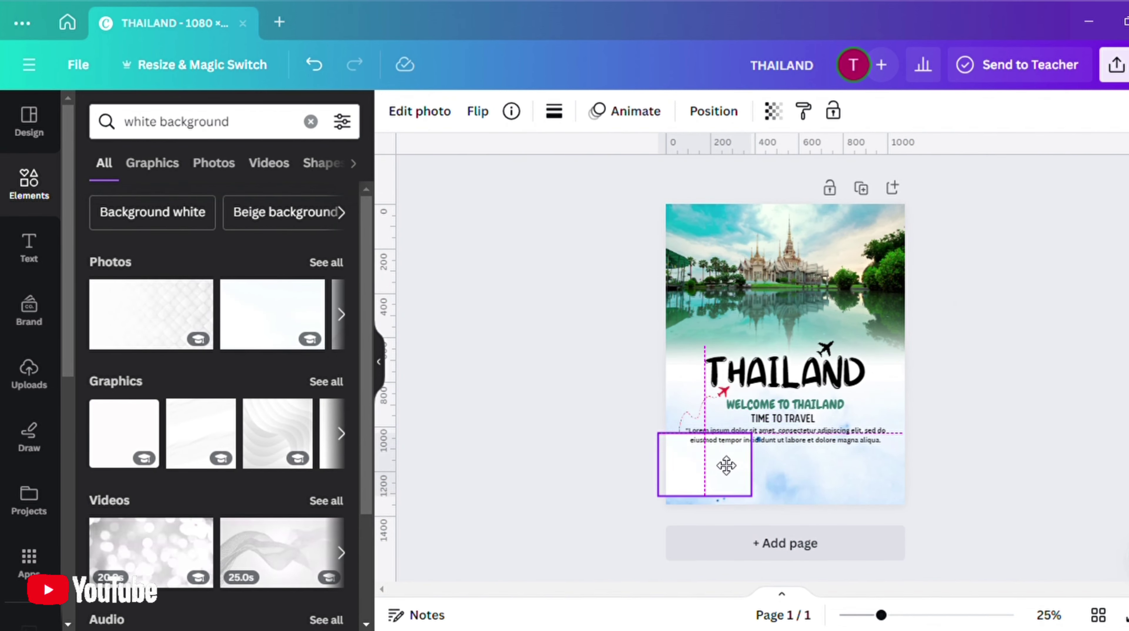
scroll(723, 464, up, 5)
click(379, 359)
drag(488, 498, 465, 492)
drag(602, 557, 579, 494)
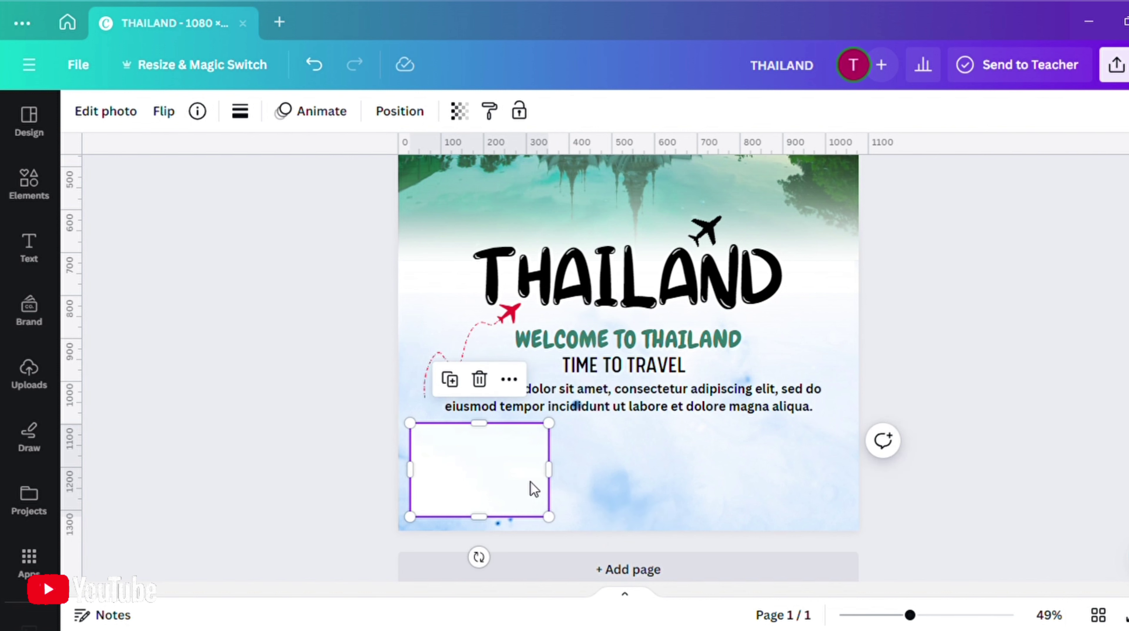
click(450, 380)
drag(502, 468, 604, 477)
click(594, 379)
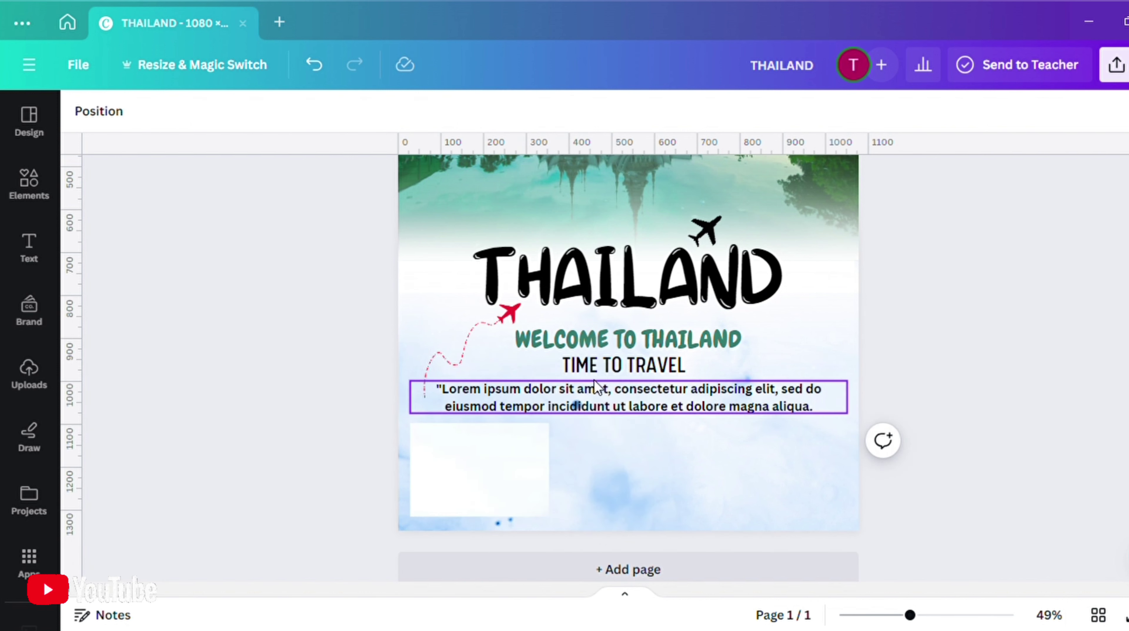
Apply a Glow shadow effect to the white box
click(519, 445)
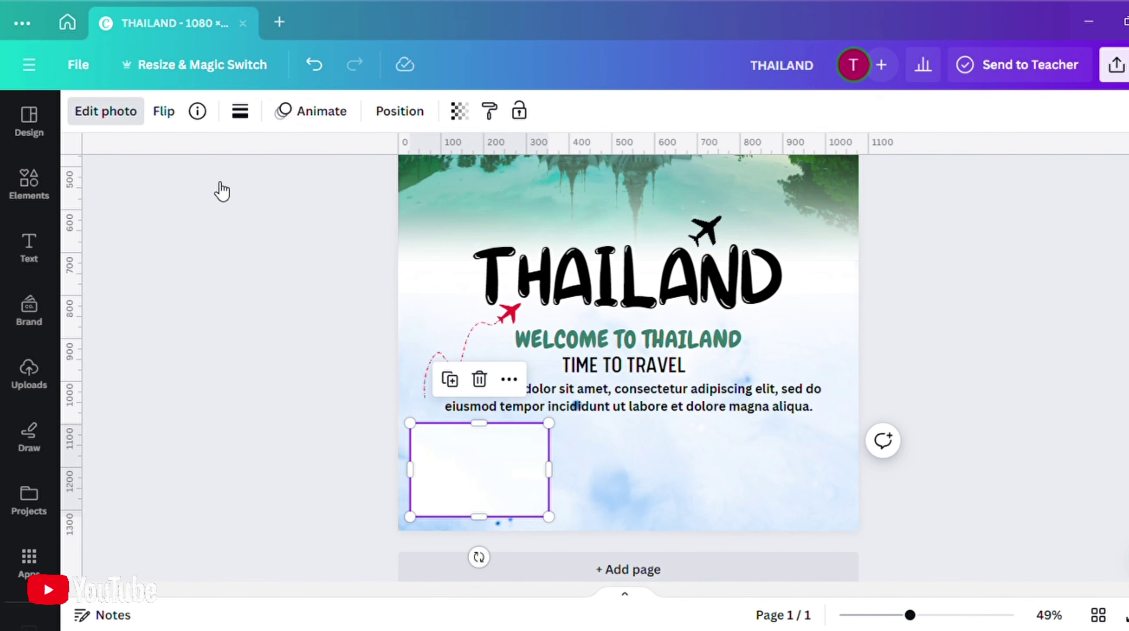
click(131, 117)
scroll(259, 541, down, 4)
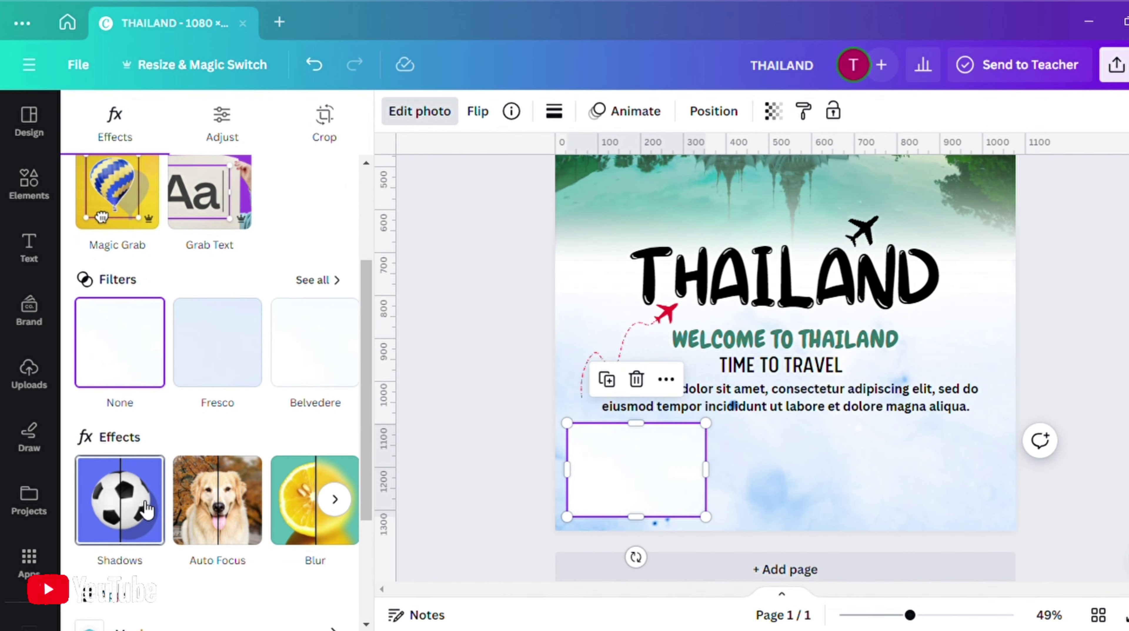
click(144, 508)
click(125, 335)
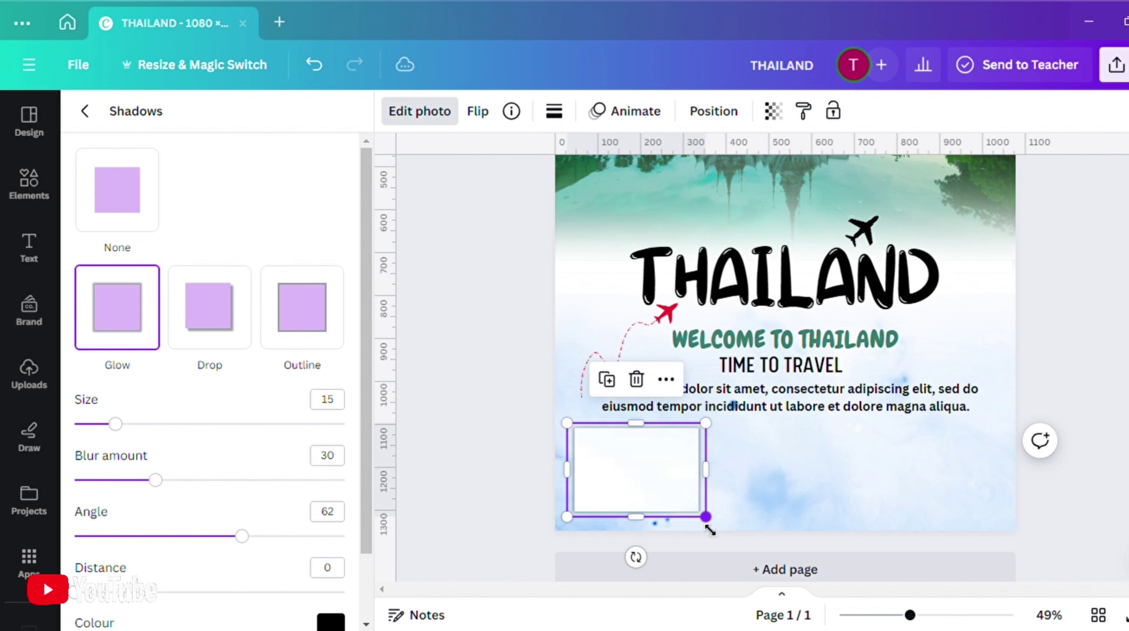
Duplicate the glowing white box twice to form a row of three boxes beneath the paragraph
click(624, 392)
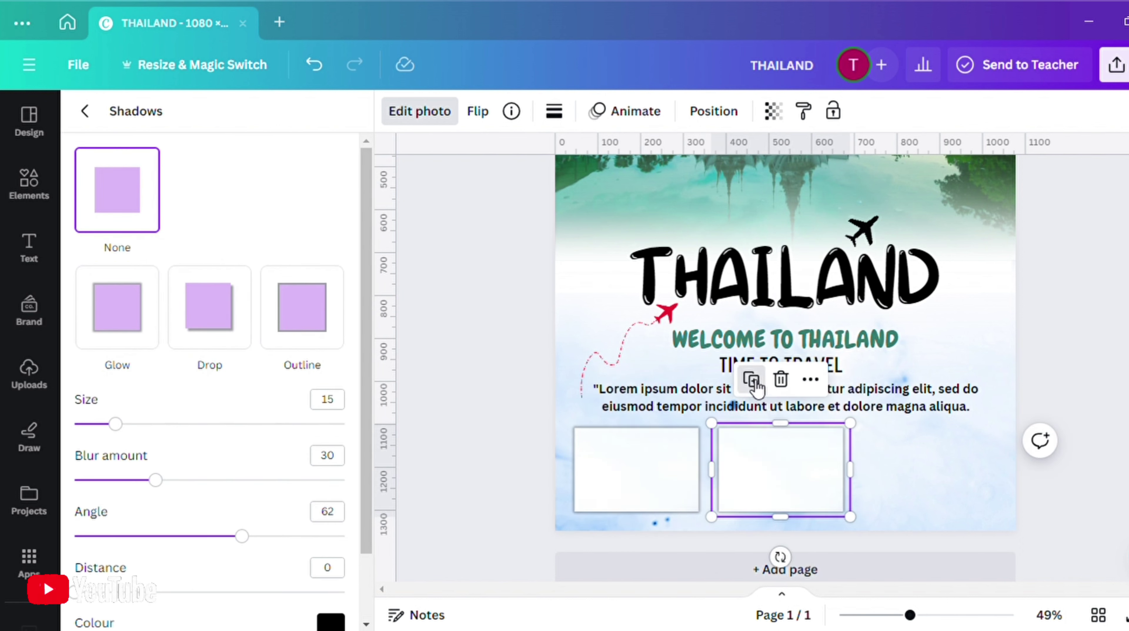
click(752, 380)
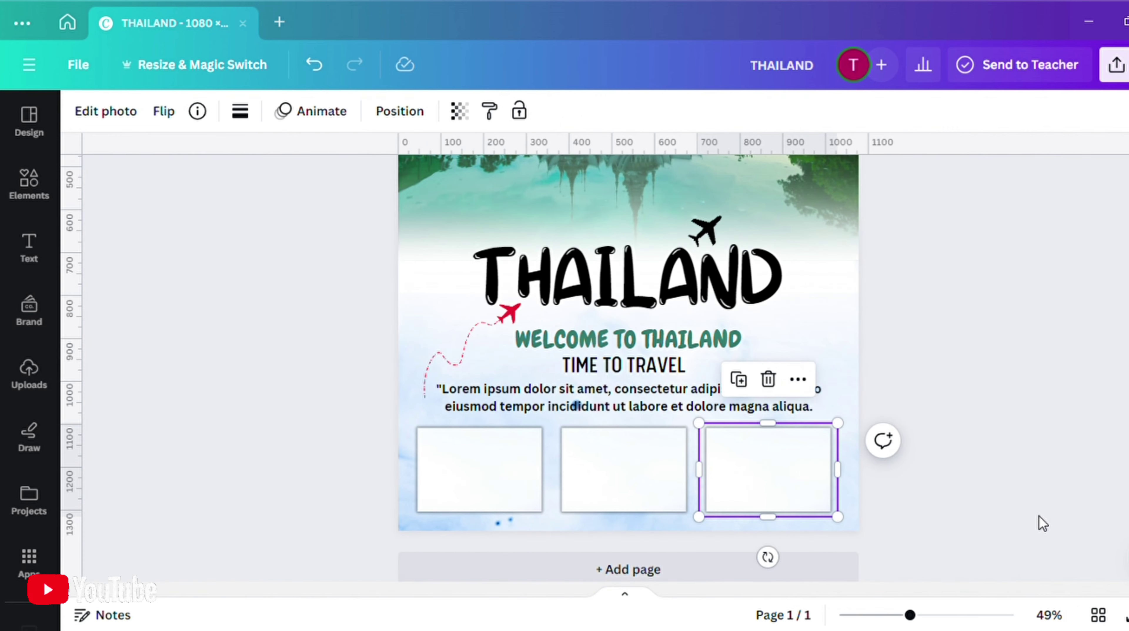
click(939, 502)
Clear the element search and add a single-cell image grid to the page
click(437, 472)
click(29, 182)
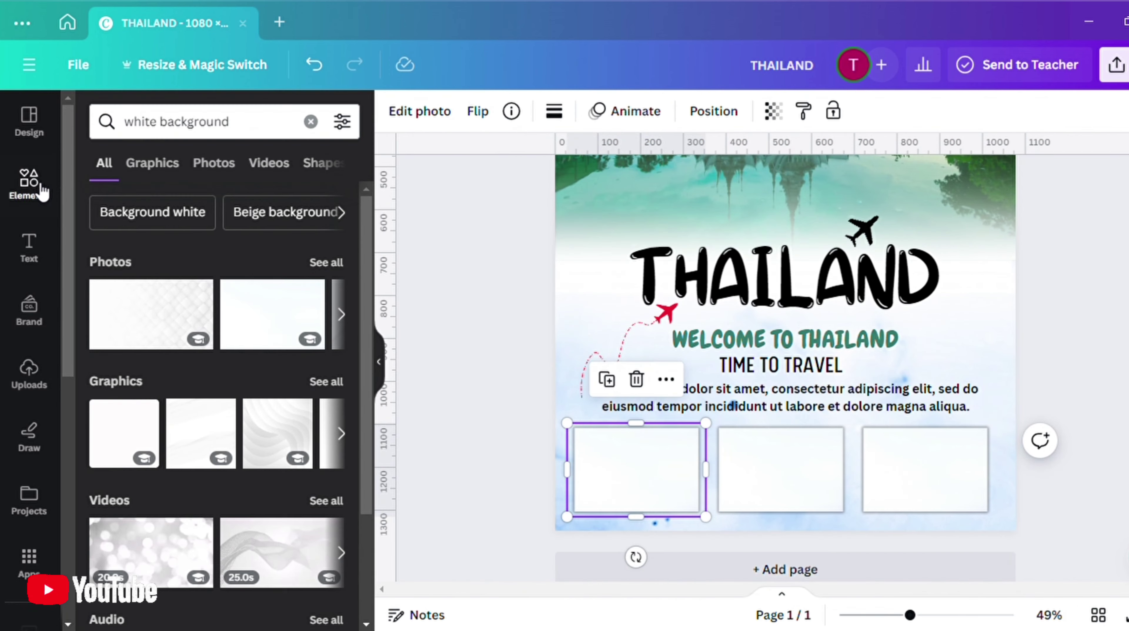
click(312, 122)
scroll(358, 413, down, 10)
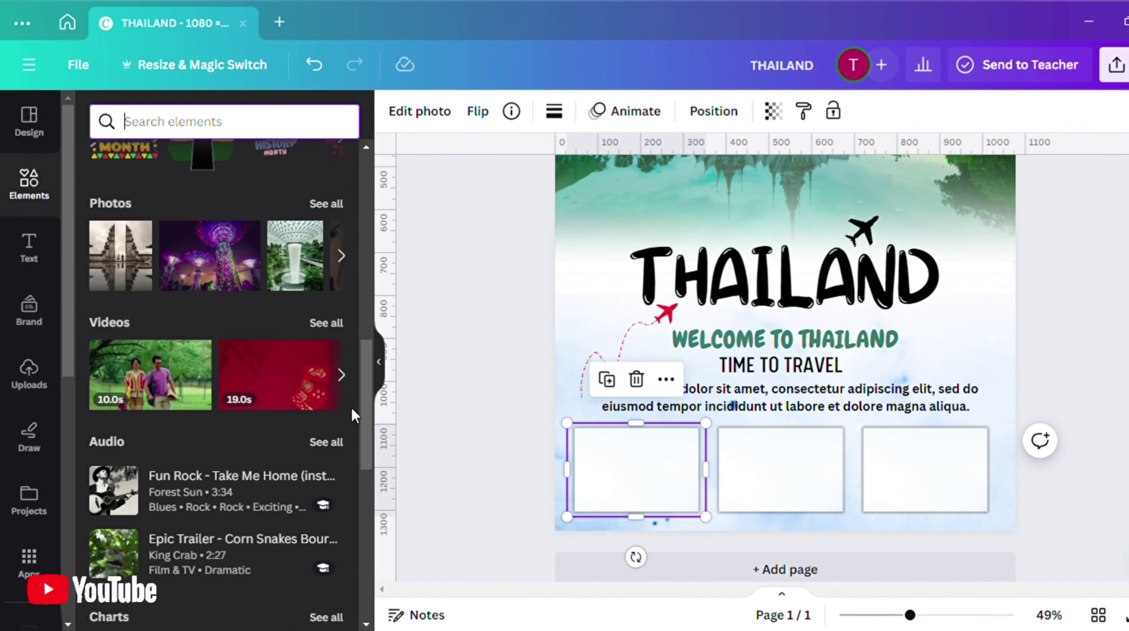
click(145, 494)
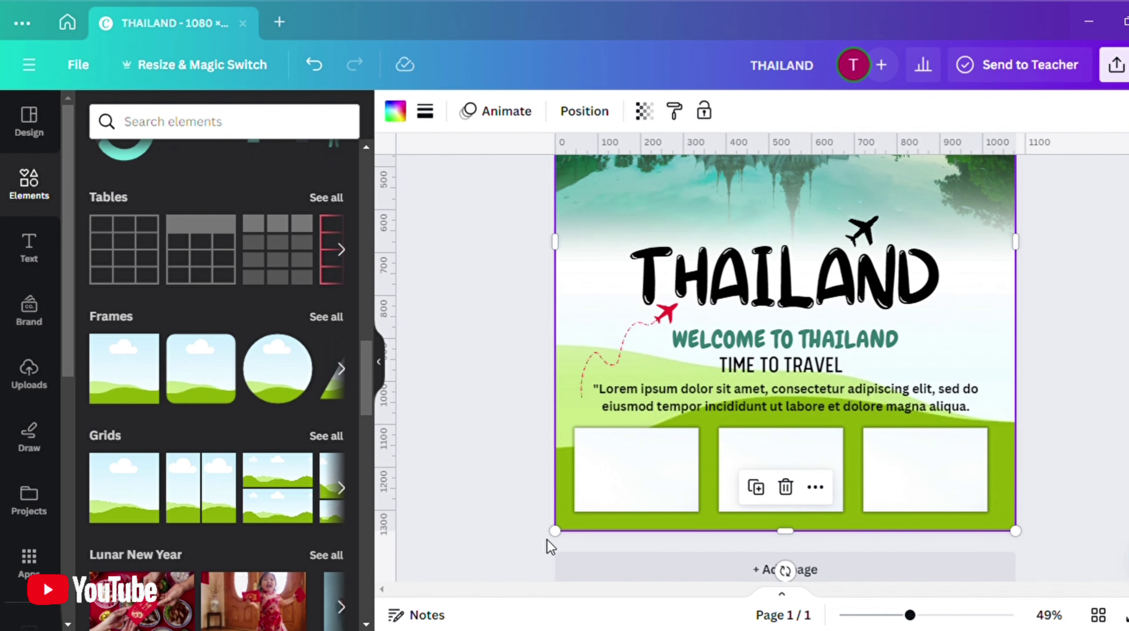
Bring the image grid to the front and shrink it to about 269 × 164 px inside the first white box, leaving a white border
drag(555, 531, 589, 244)
drag(609, 196, 559, 502)
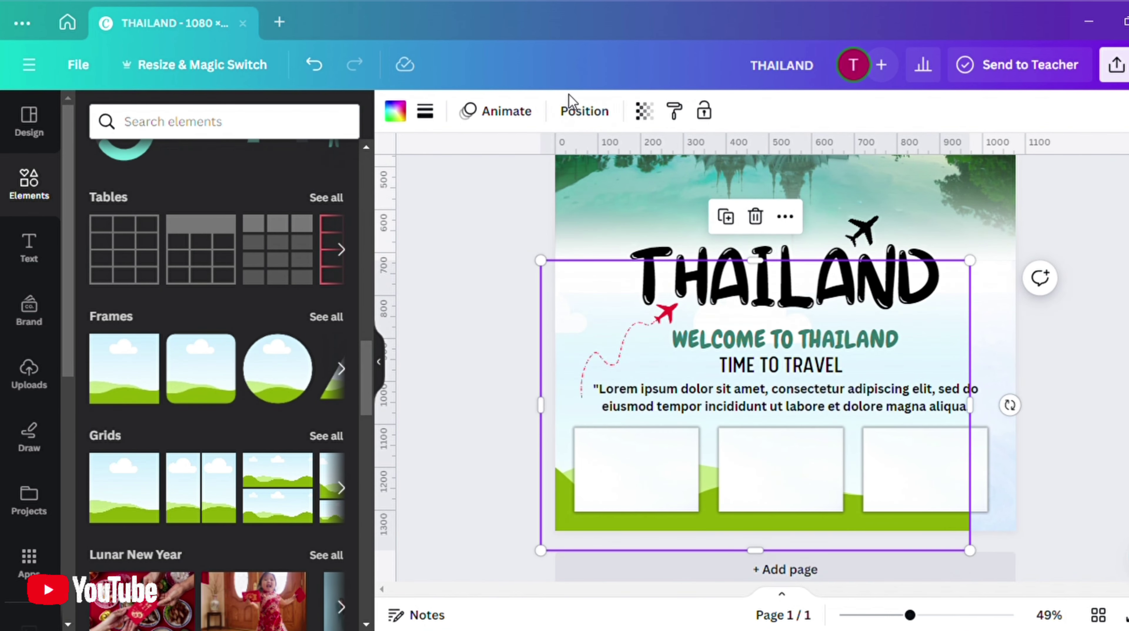
click(574, 108)
click(88, 190)
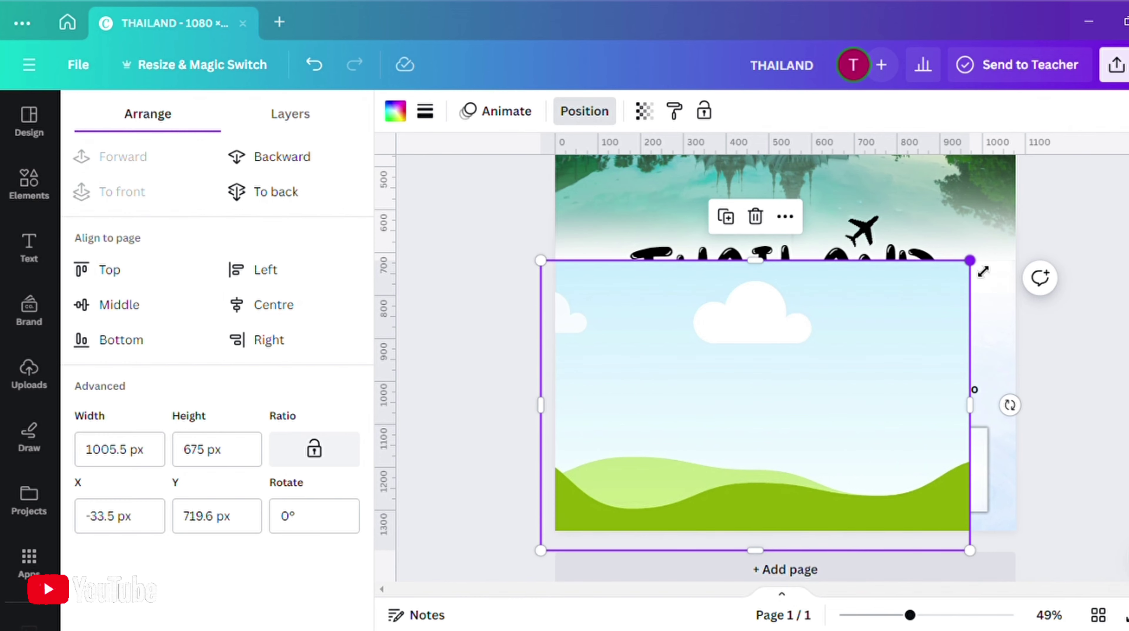
drag(982, 272, 698, 437)
drag(541, 557, 628, 485)
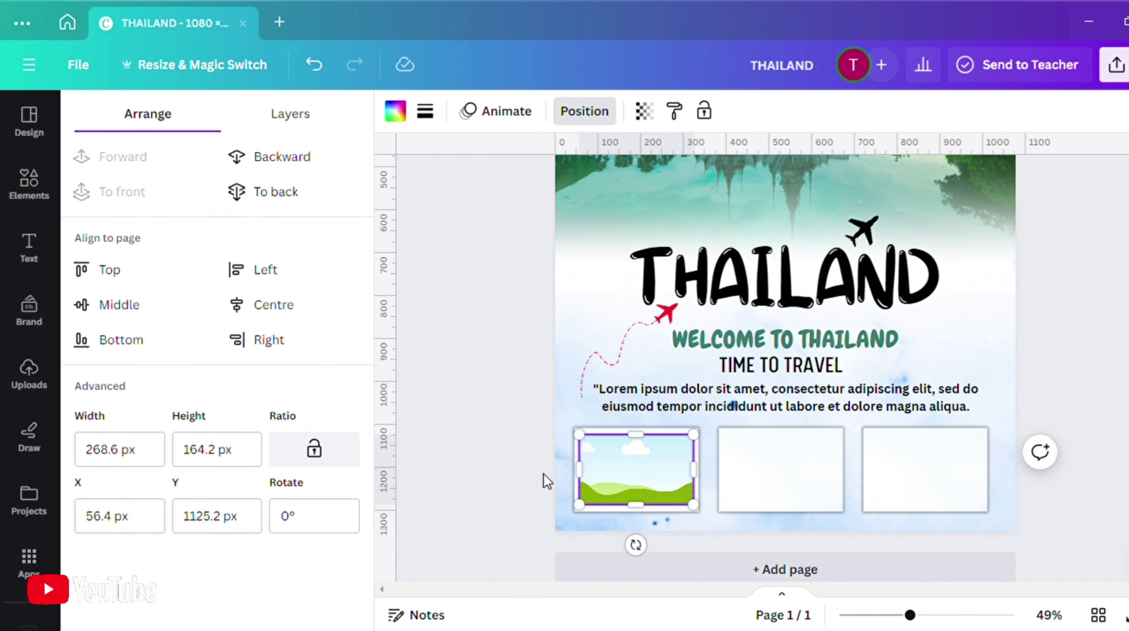
click(545, 481)
click(617, 458)
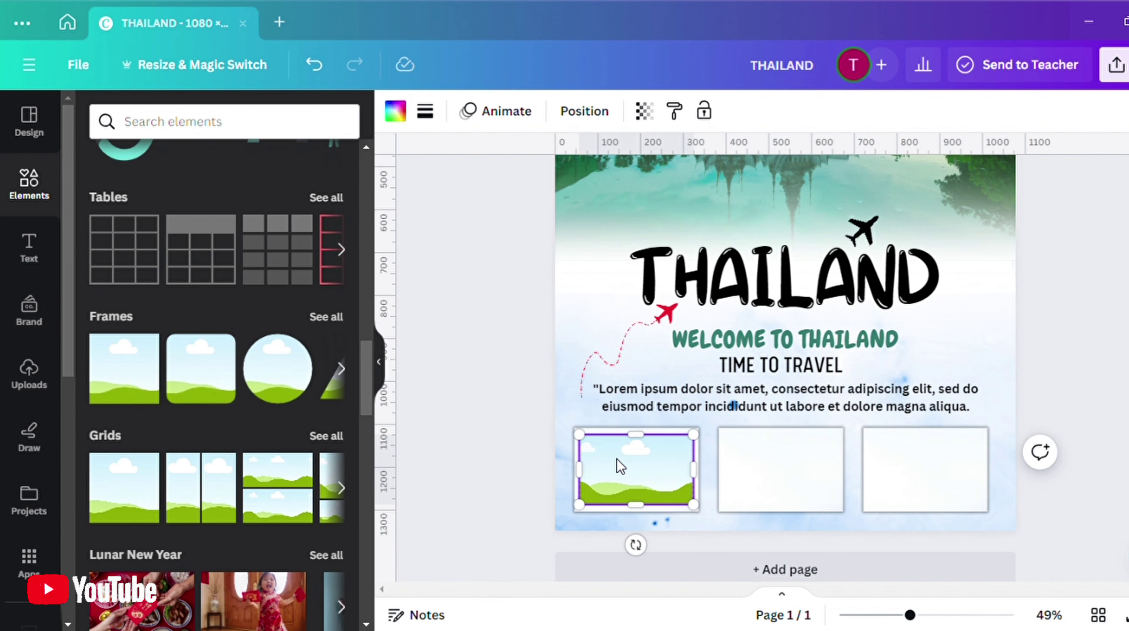
click(379, 362)
click(388, 455)
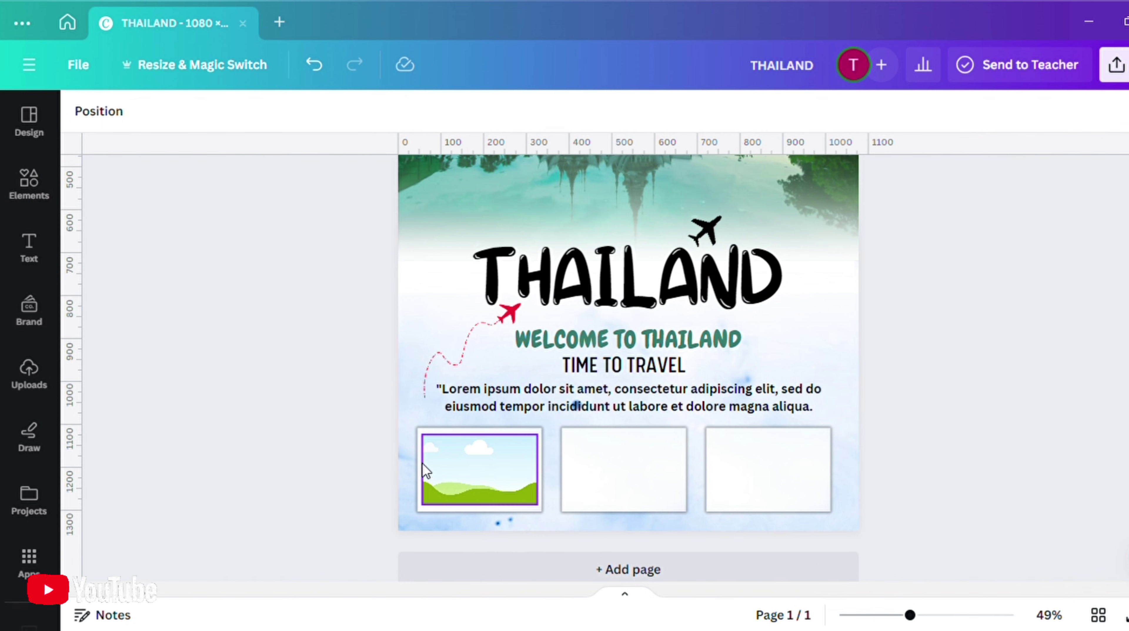
key(ctrl+v)
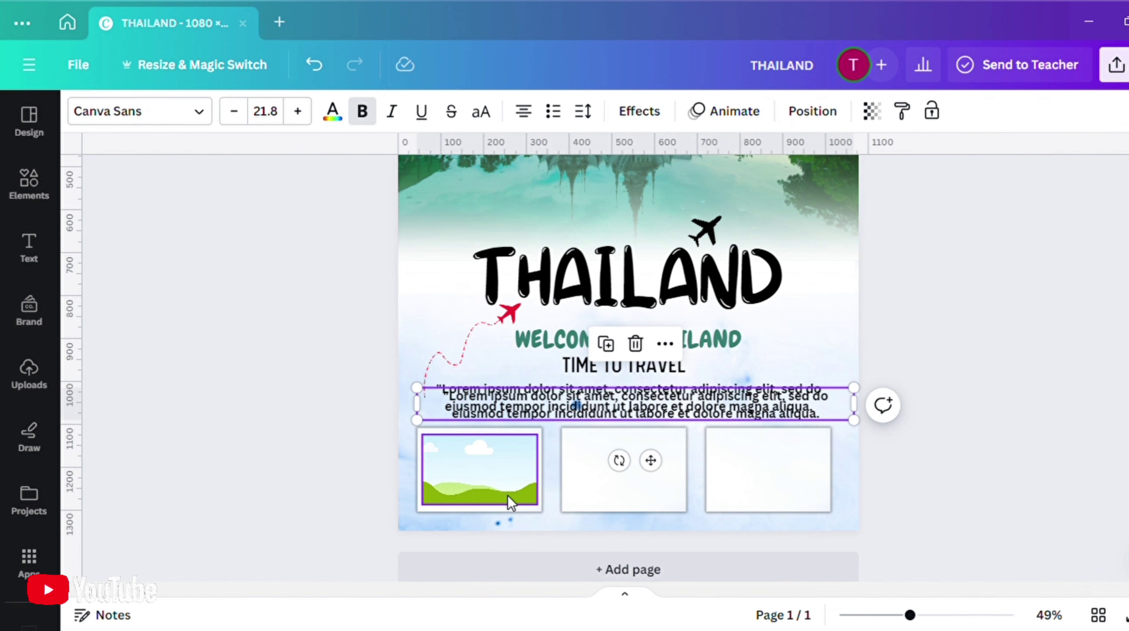
click(649, 346)
Copy the small image grid into the second and third white boxes, centred like the first
click(484, 472)
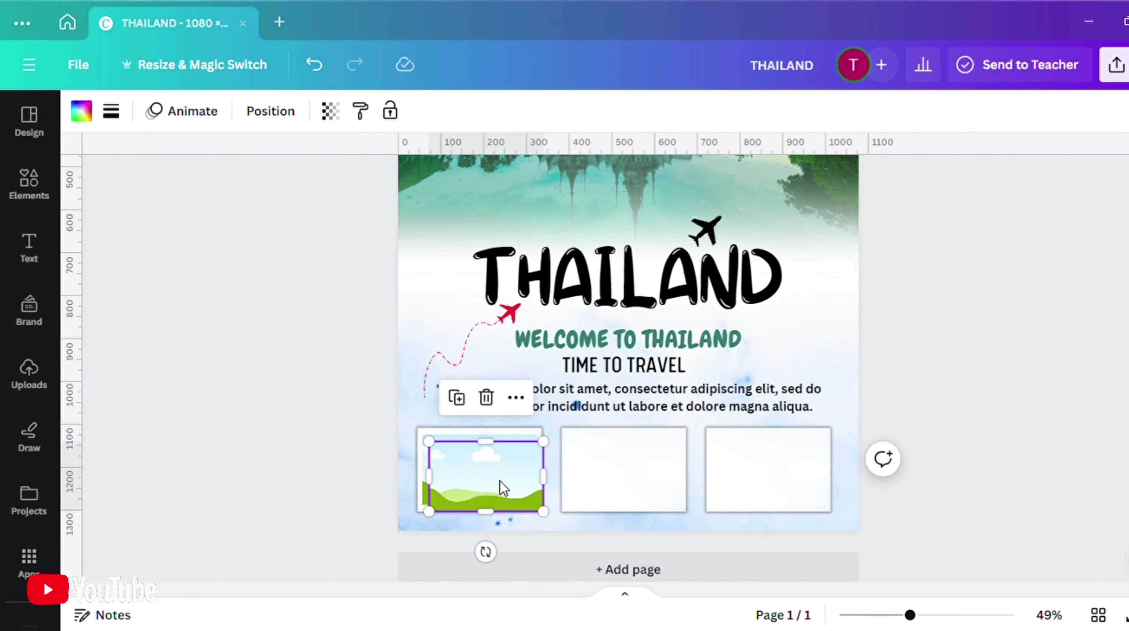
drag(501, 486, 746, 461)
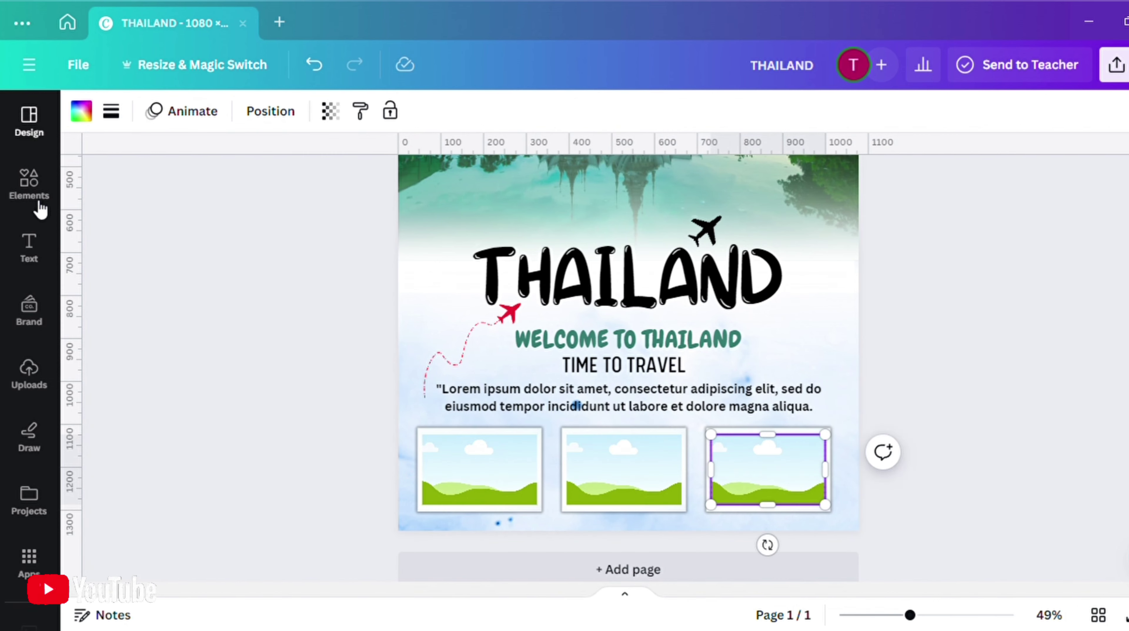
Search the photo library for thailand and place the sunset riverside temple photo in the first frame
click(31, 181)
click(128, 121)
text(tha)
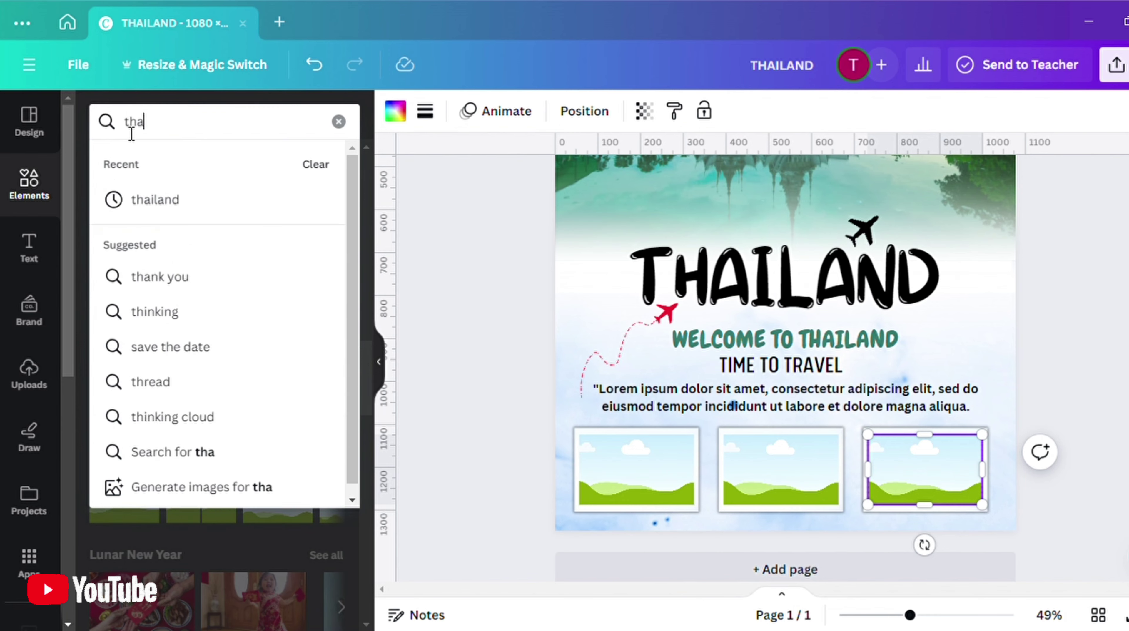
click(139, 199)
click(214, 164)
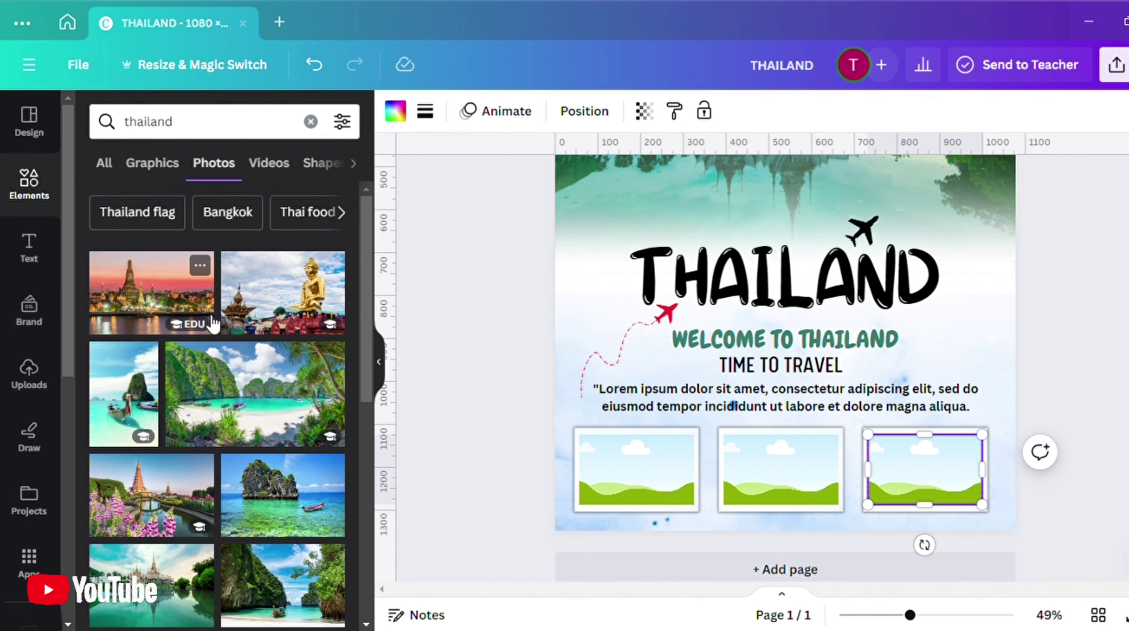
scroll(163, 249, down, 1)
drag(162, 249, 636, 468)
Fill the second frame with the photo of green cliffs around a turquoise beach lagoon
scroll(226, 497, down, 5)
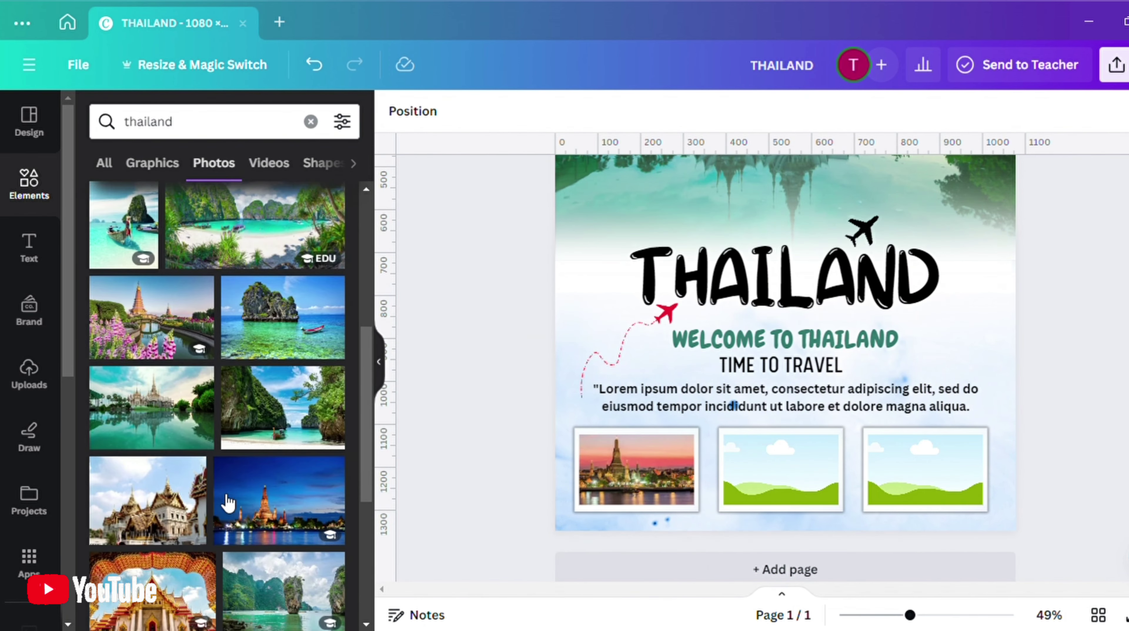
click(283, 360)
drag(724, 265, 738, 468)
Find the white temple photo with the pink sky and place it in the third frame
scroll(209, 252, up, 2)
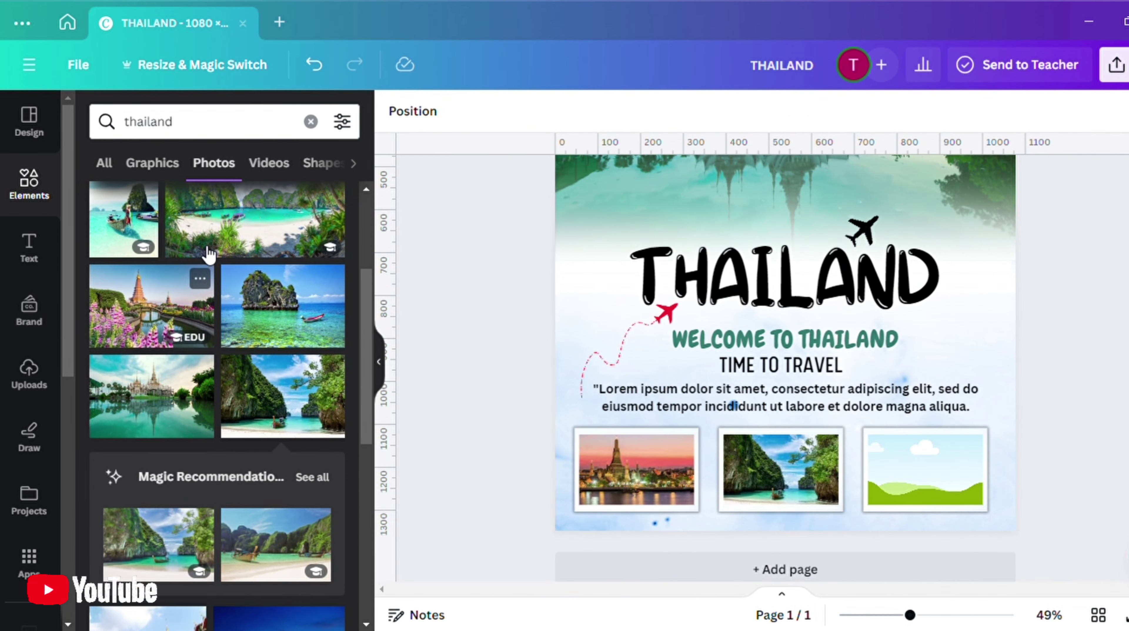
scroll(210, 252, down, 15)
click(277, 402)
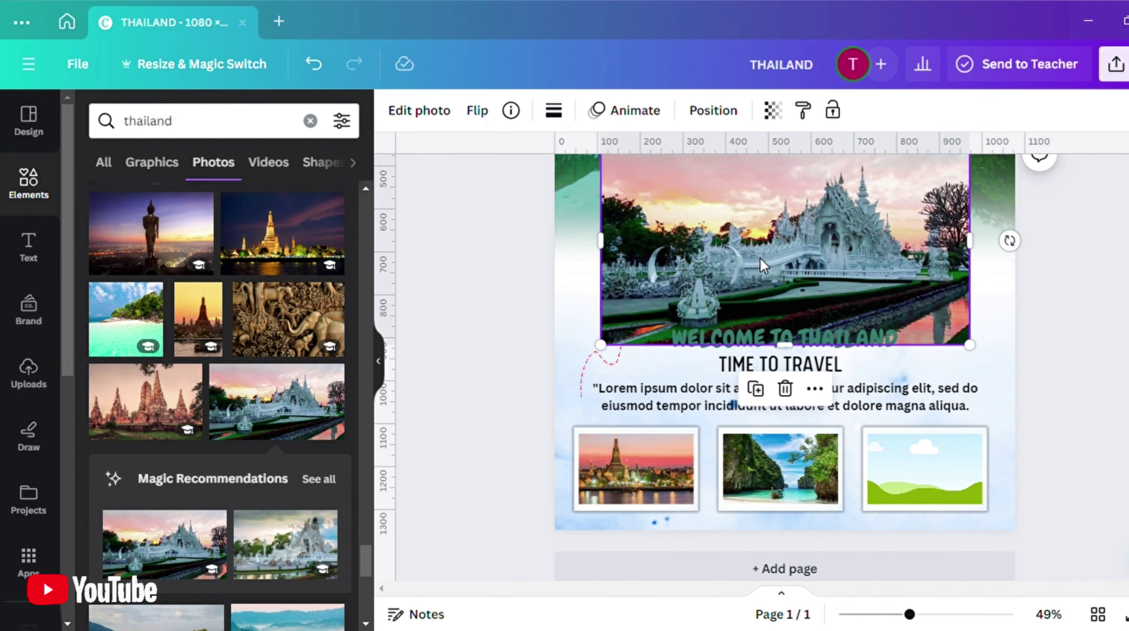
drag(762, 265, 910, 463)
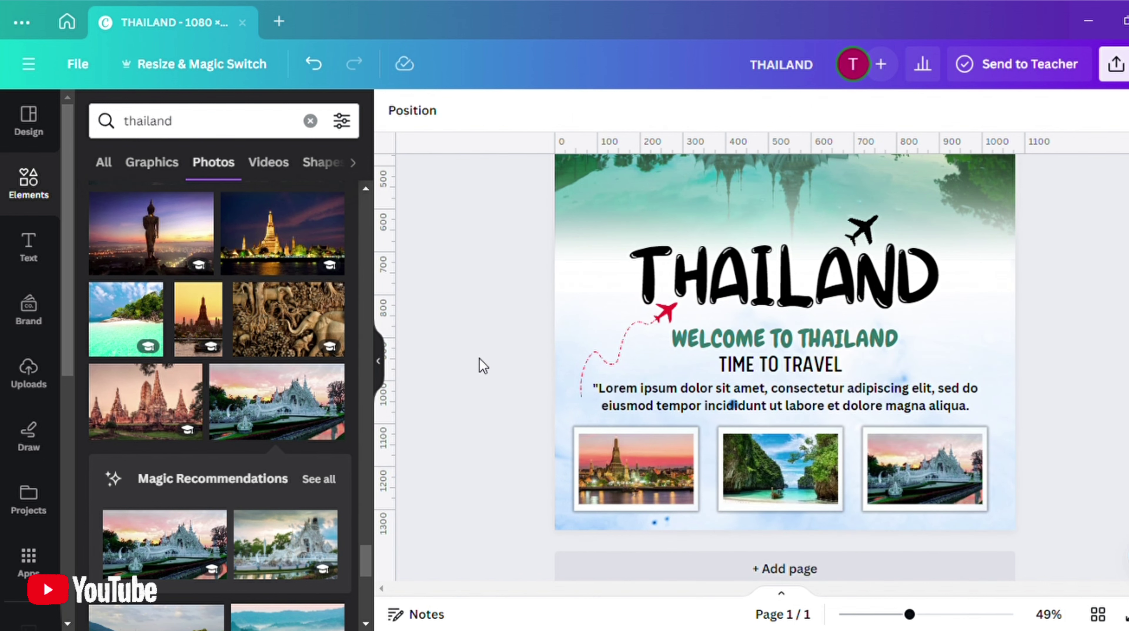
Search the elements for TRAVEL LOGO and limit the results to graphics
click(381, 367)
scroll(519, 319, up, 5)
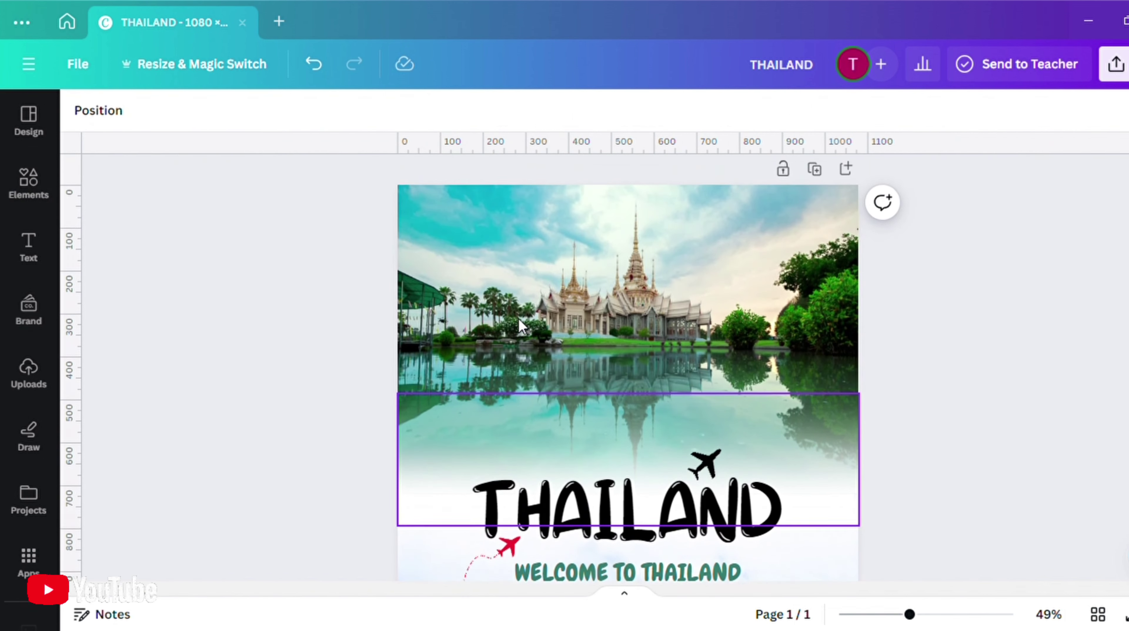
scroll(414, 289, up, 3)
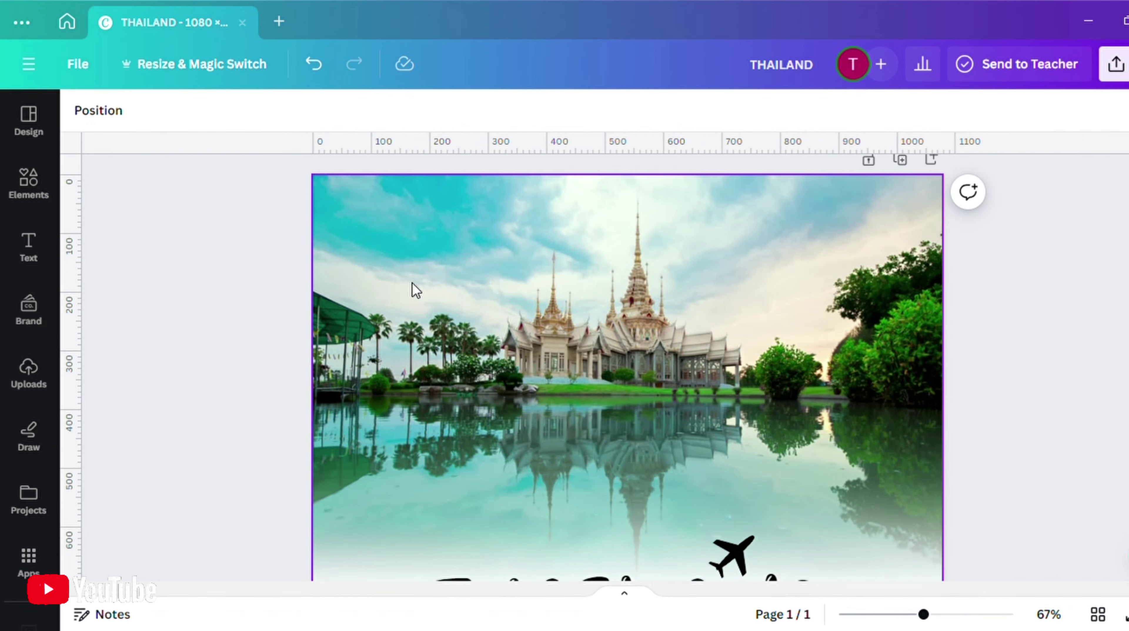
scroll(414, 289, down, 3)
scroll(414, 289, down, 5)
scroll(413, 285, up, 3)
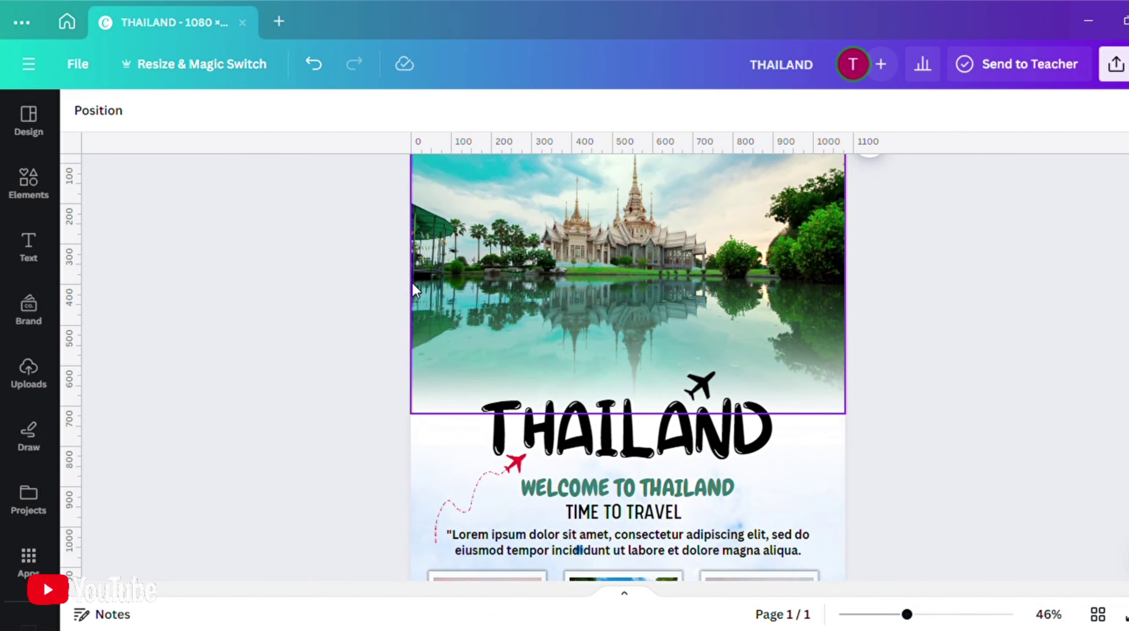
click(28, 177)
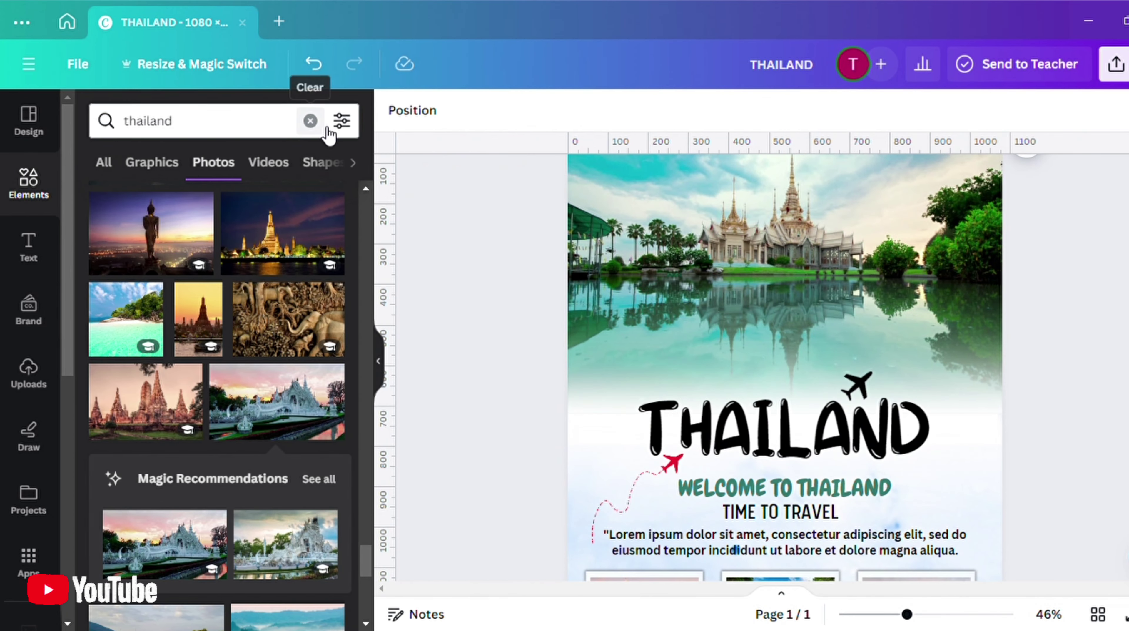
click(312, 122)
text(logo)
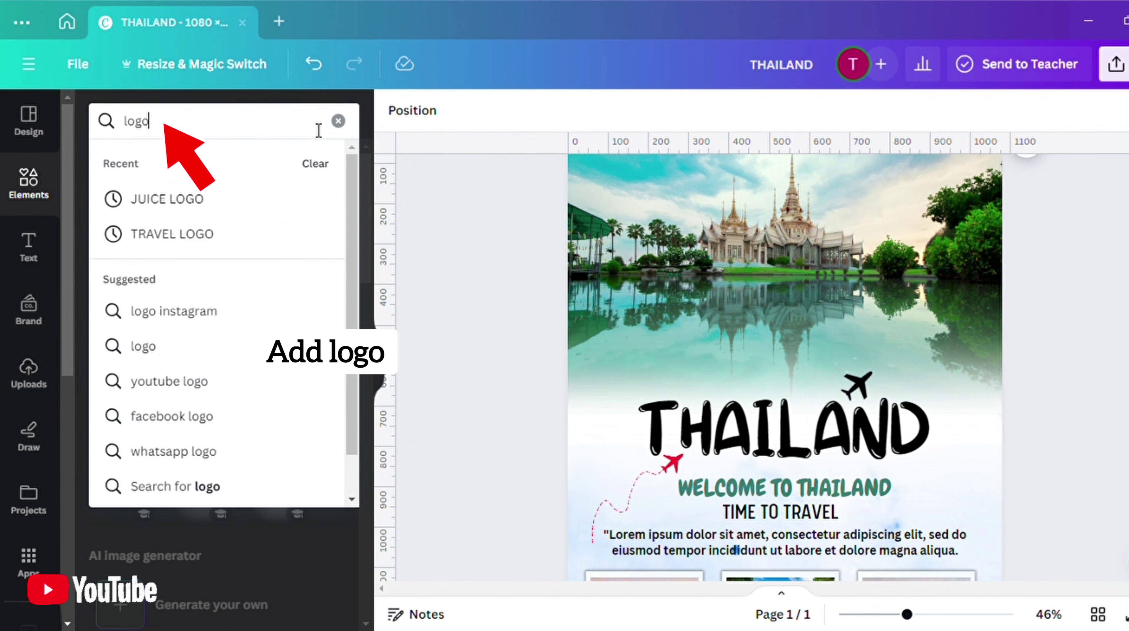
click(314, 247)
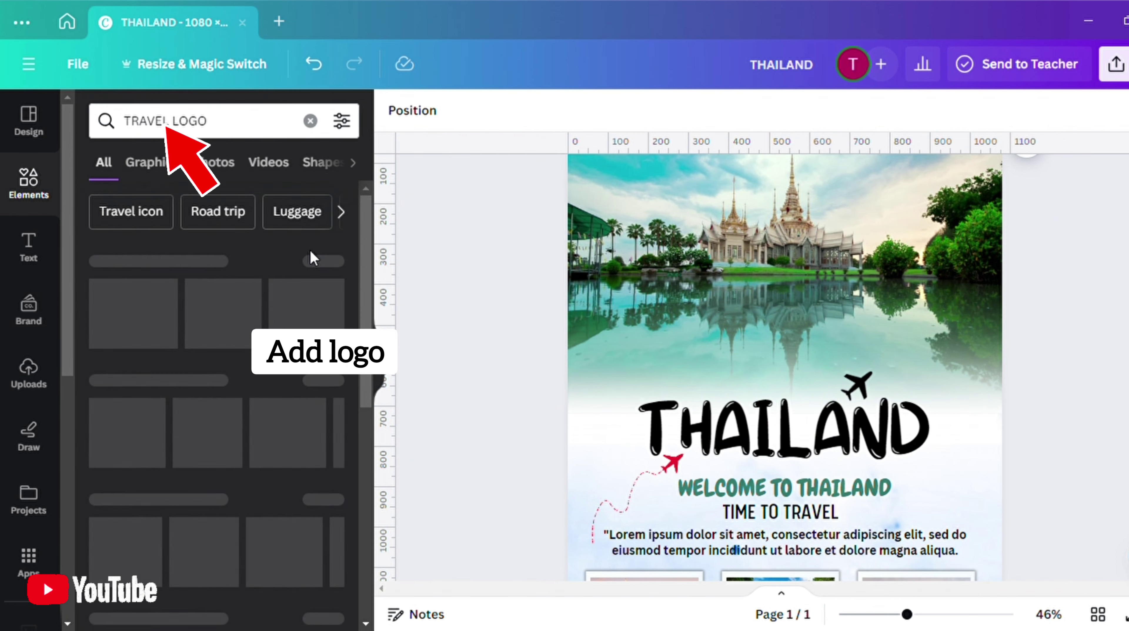
click(326, 265)
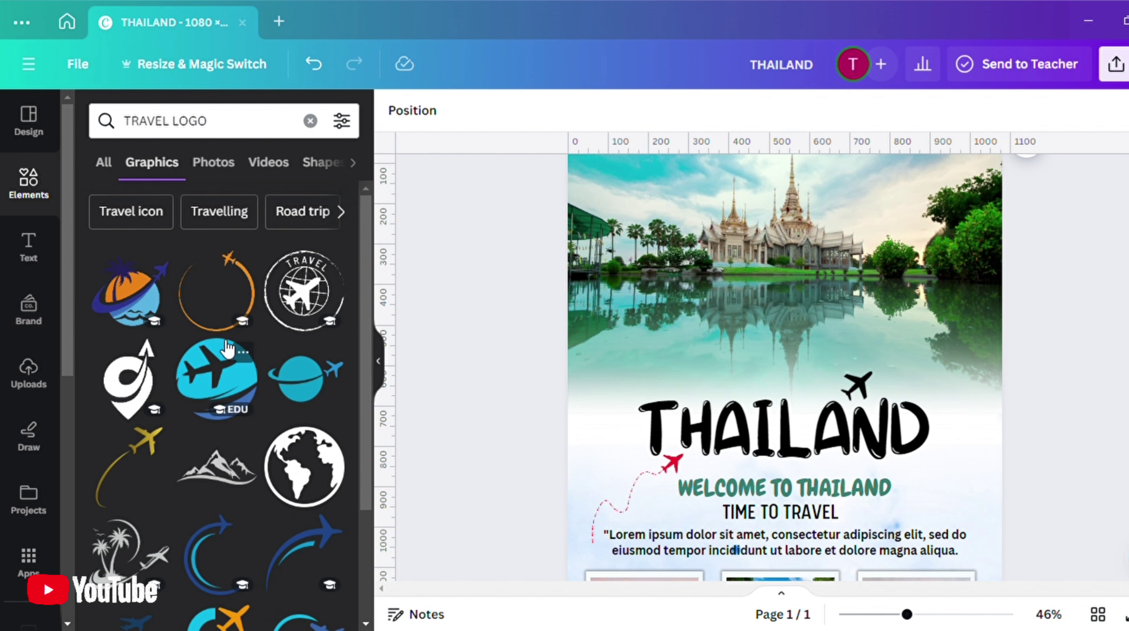
Add the blue aeroplane logo with the looping swoosh and move it to the poster's upper-left area
scroll(228, 347, down, 1)
scroll(227, 346, down, 3)
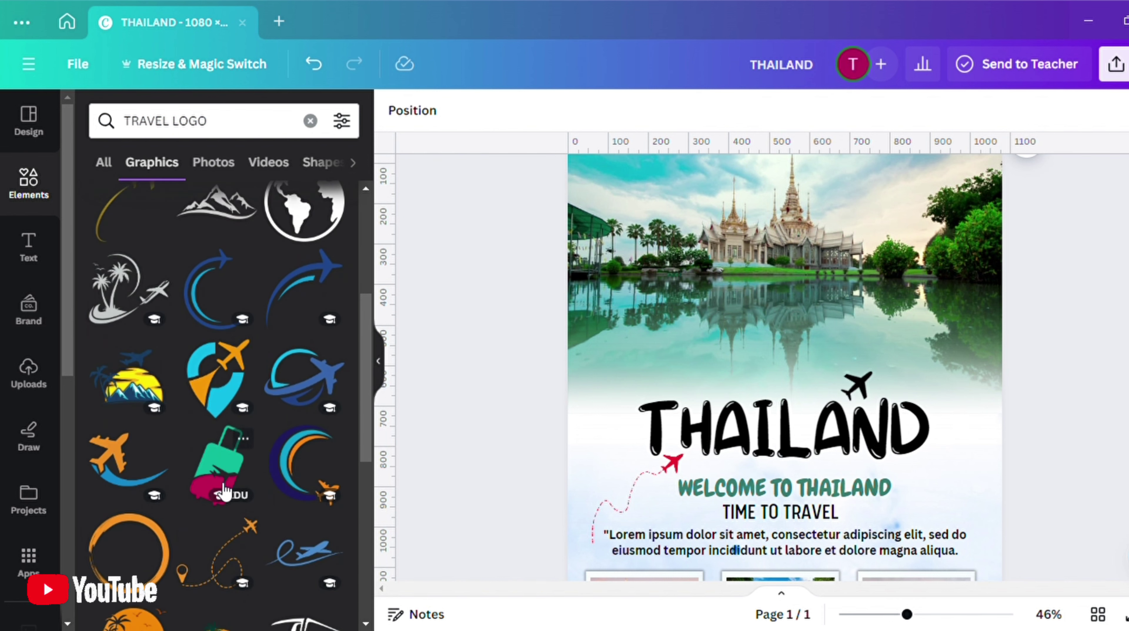
scroll(224, 490, down, 5)
scroll(282, 375, up, 2)
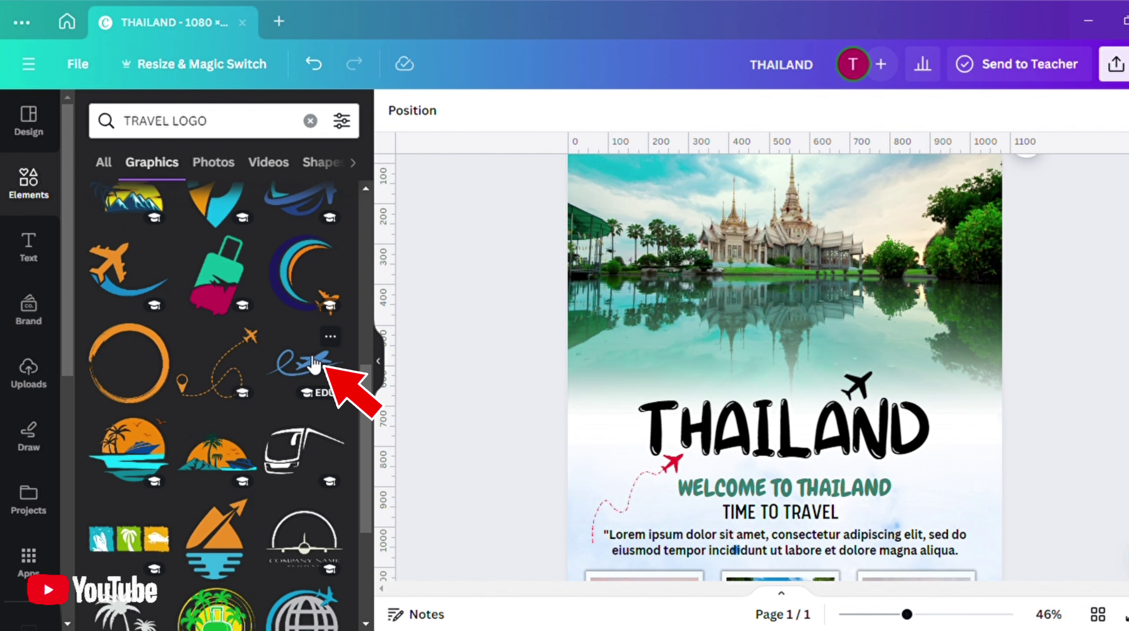
click(313, 364)
drag(781, 404, 636, 214)
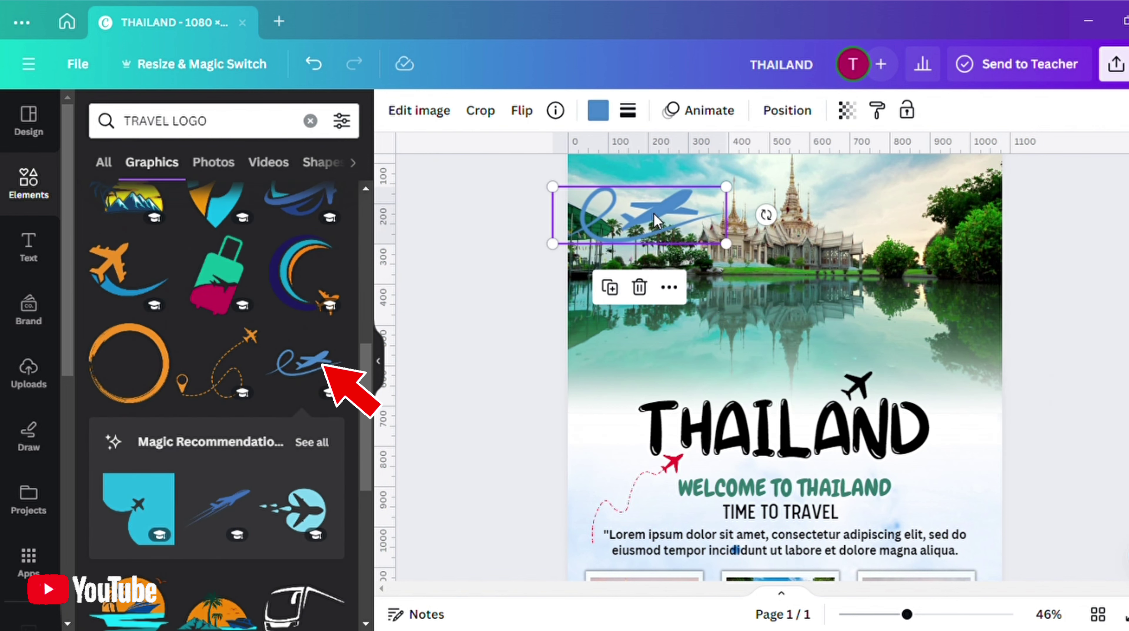
Shrink the aeroplane logo to about 250 px wide and align it with the poster's left edge
scroll(658, 219, up, 2)
drag(662, 305, 658, 256)
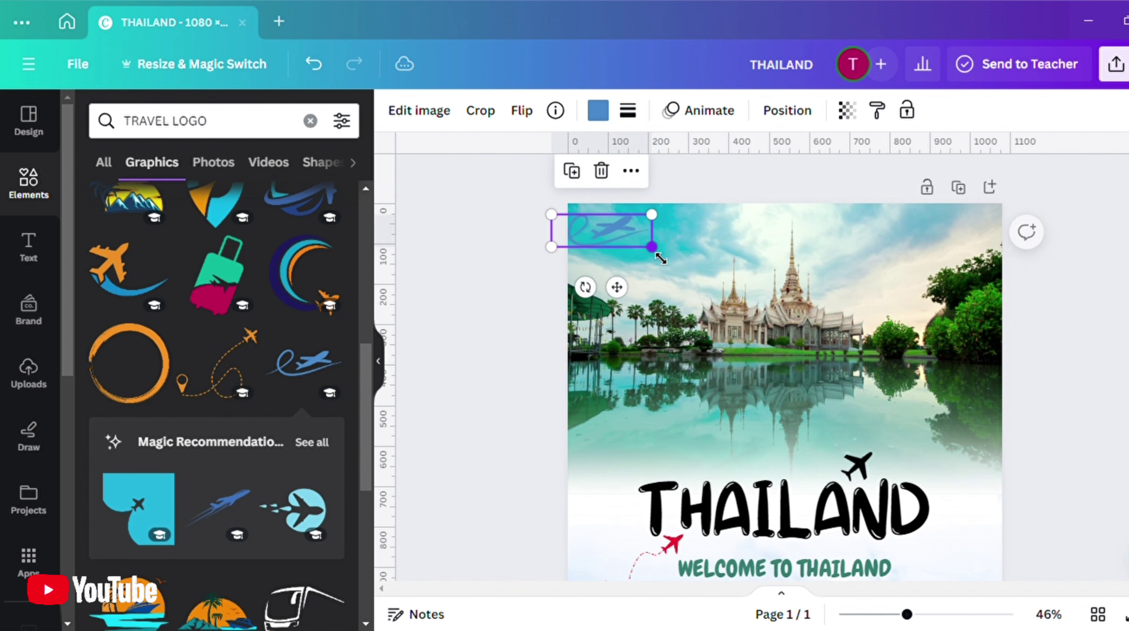
drag(632, 298, 648, 299)
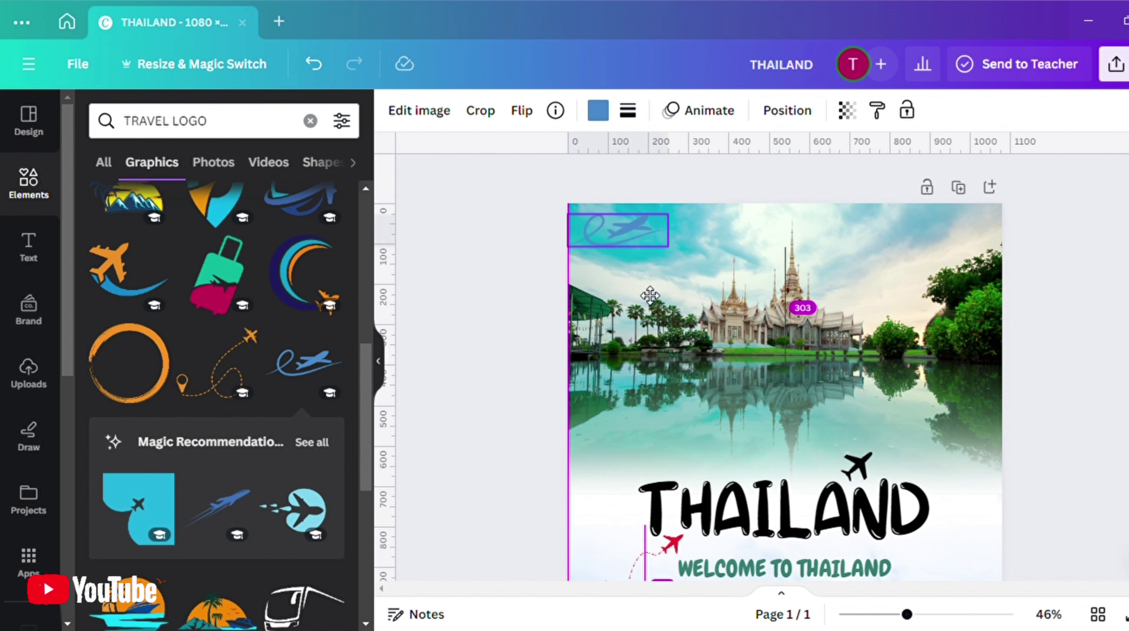
Recolour the aeroplane logo white (#ffffff) and shrink it to about 210 px wide with a small margin from the page corner
click(599, 110)
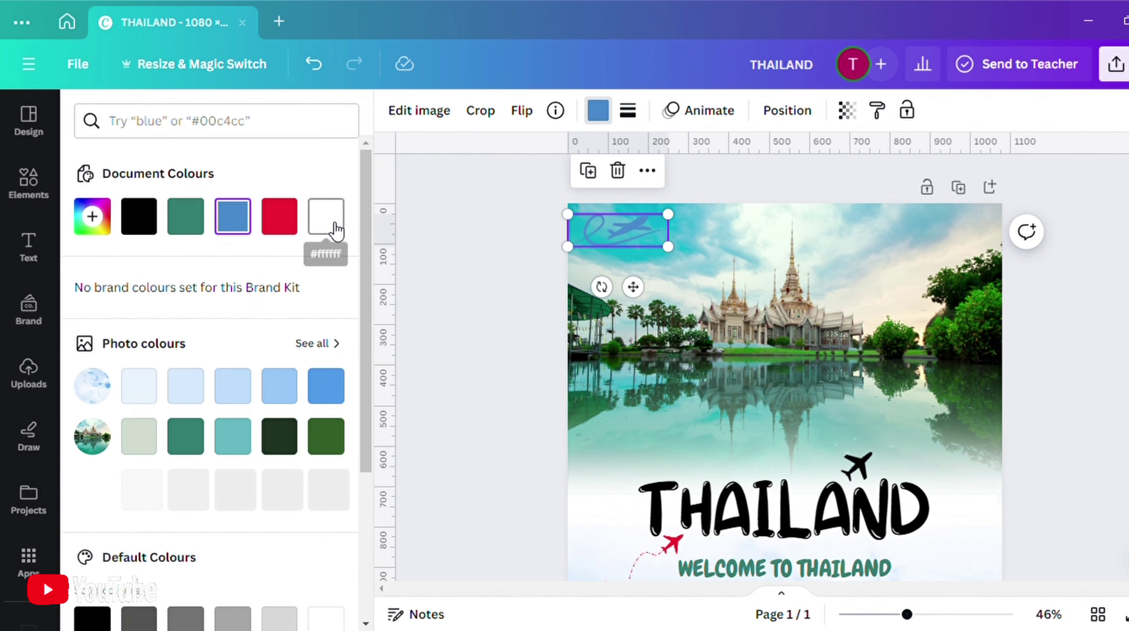
click(326, 216)
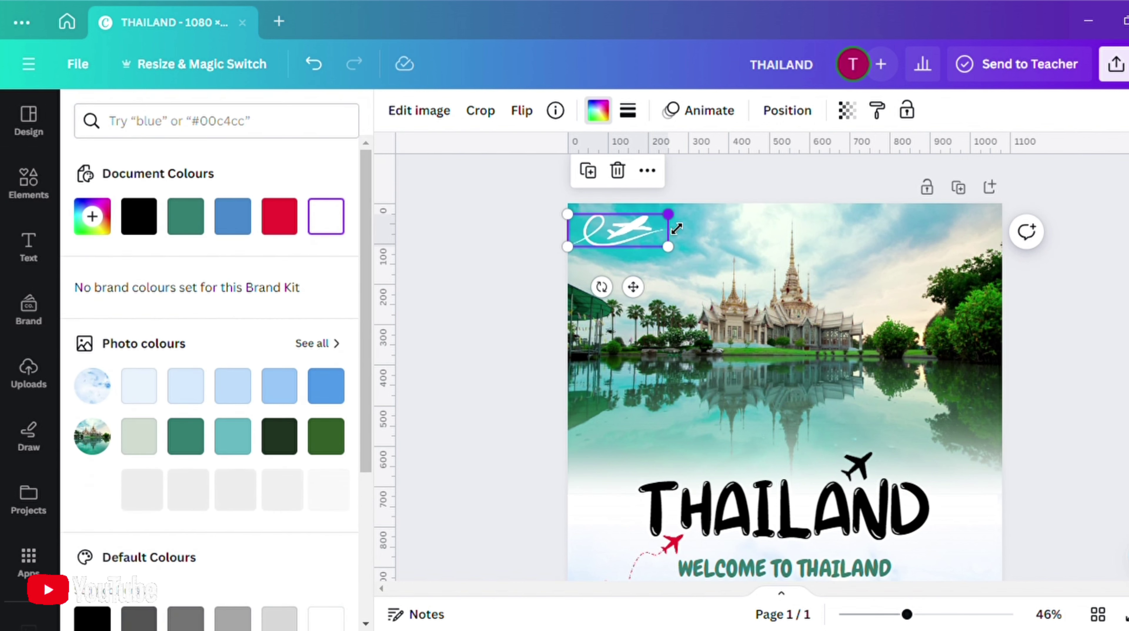
drag(669, 214, 624, 253)
click(629, 299)
click(605, 245)
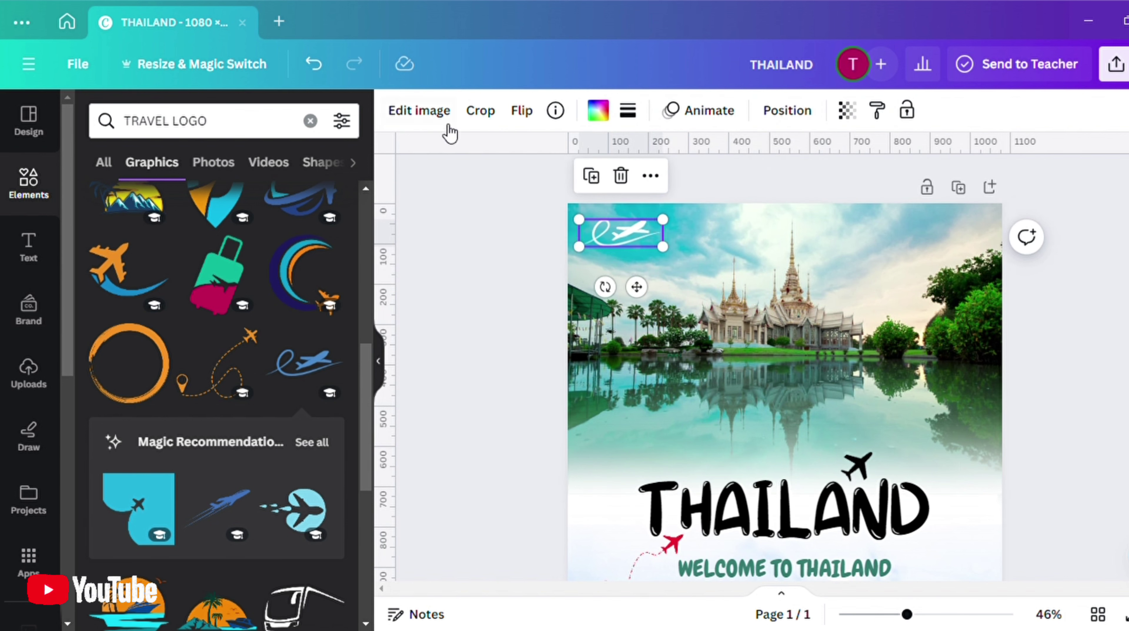
Add body text reading "company name" on one line below the logo and set its font to Calps Sans
click(40, 268)
click(217, 380)
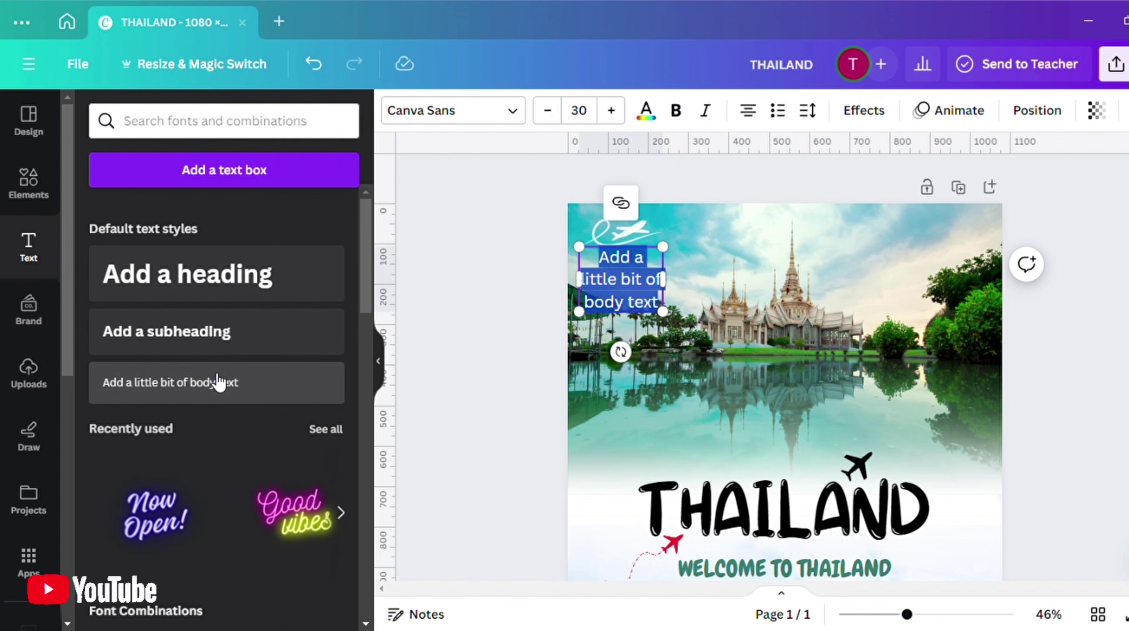
text(C)
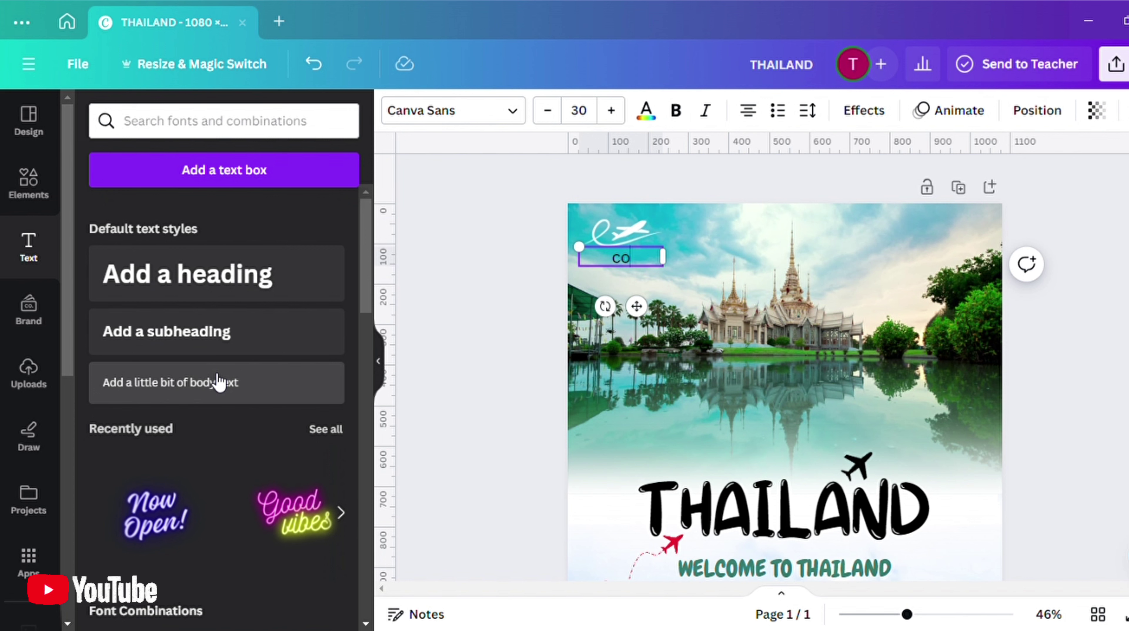
text(onpany name)
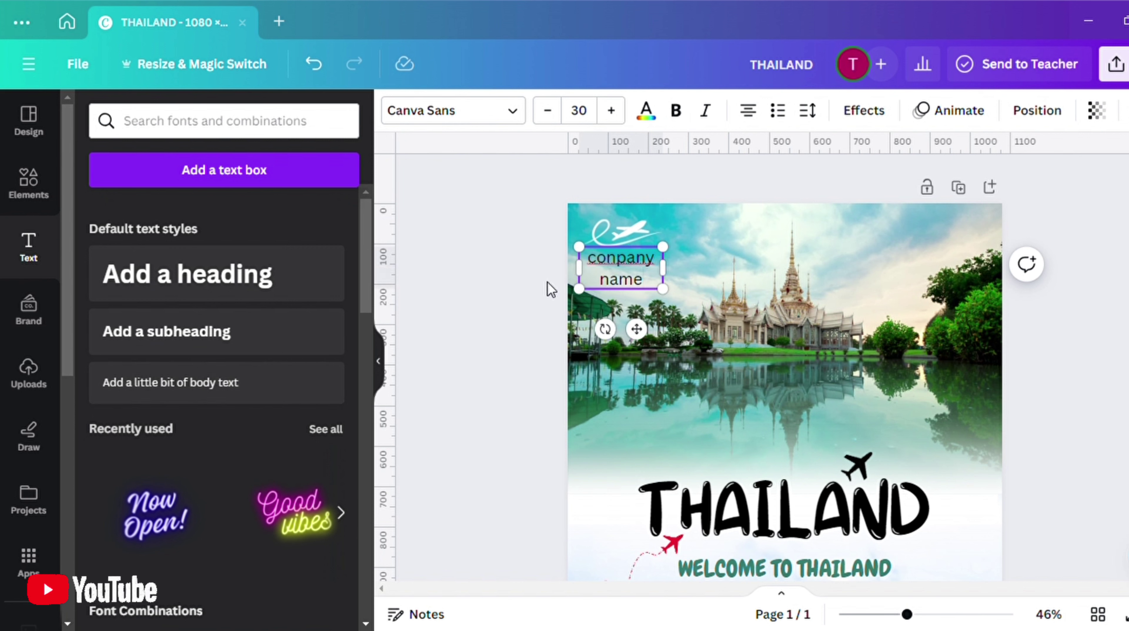
drag(674, 278, 712, 260)
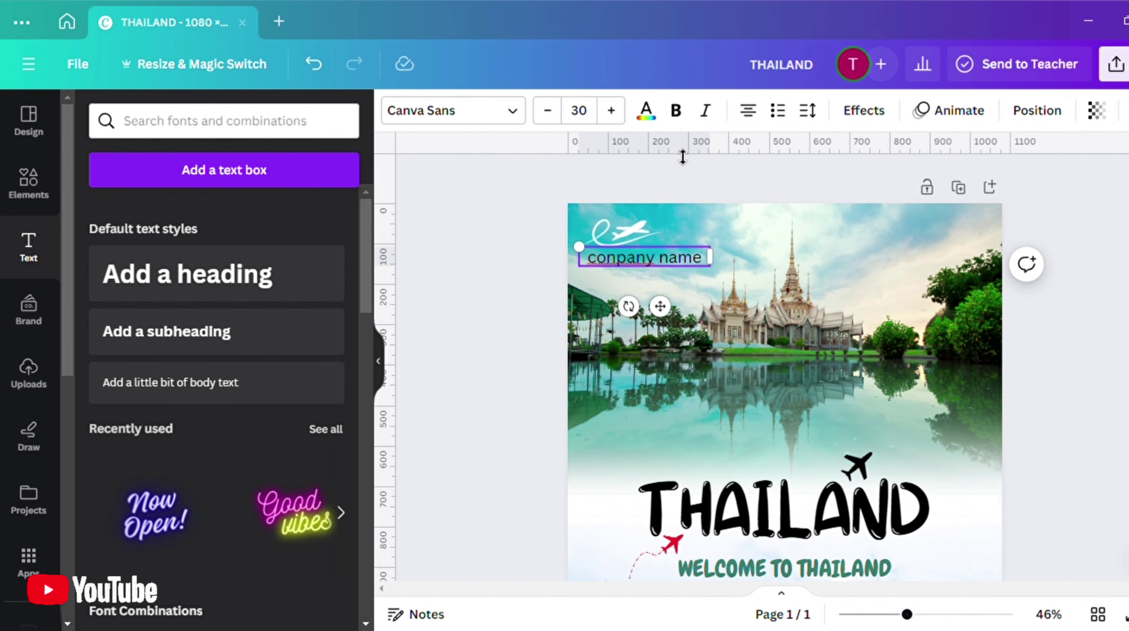
click(504, 115)
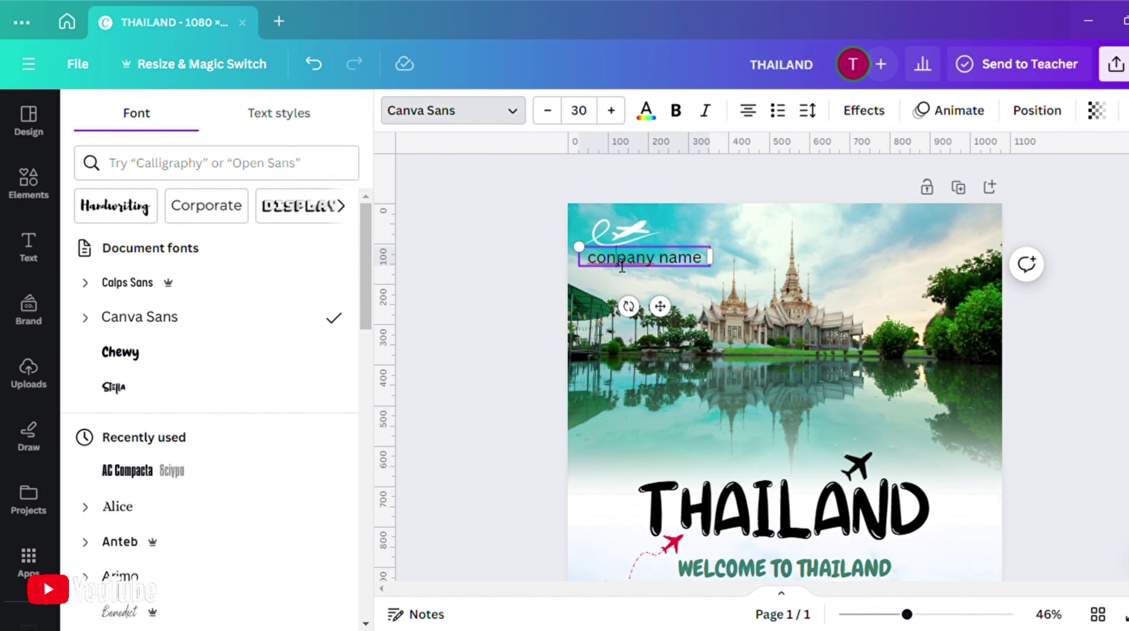
click(127, 282)
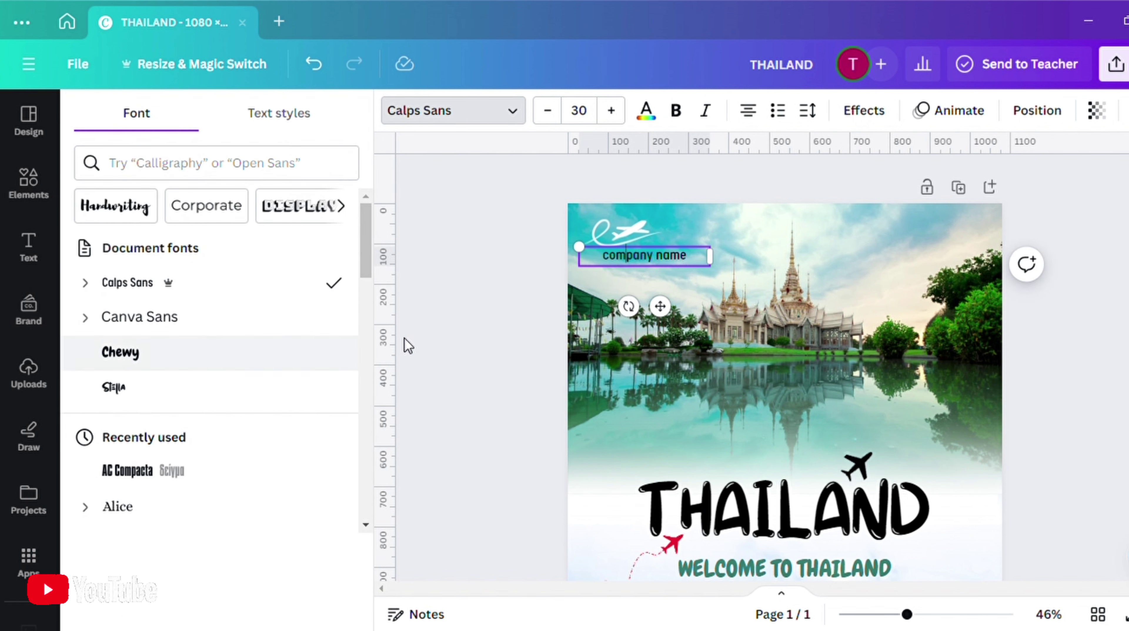
Apply the Curve shape effect to the company name with a value of -51 and centre the text under the logo
click(864, 110)
scroll(209, 441, down, 4)
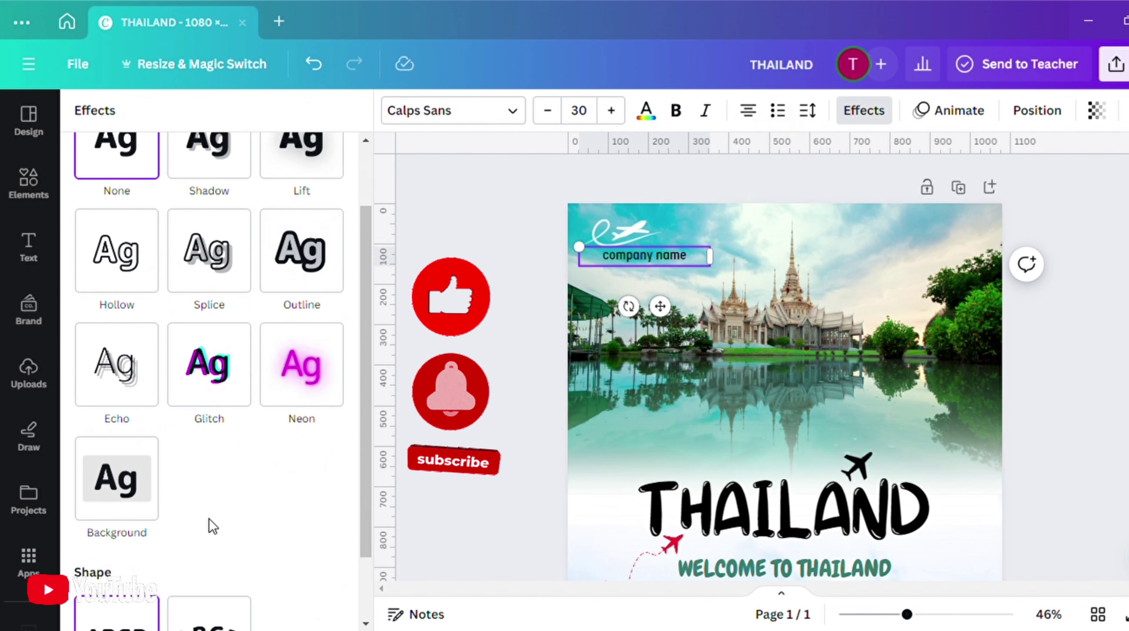
click(209, 553)
scroll(166, 580, down, 2)
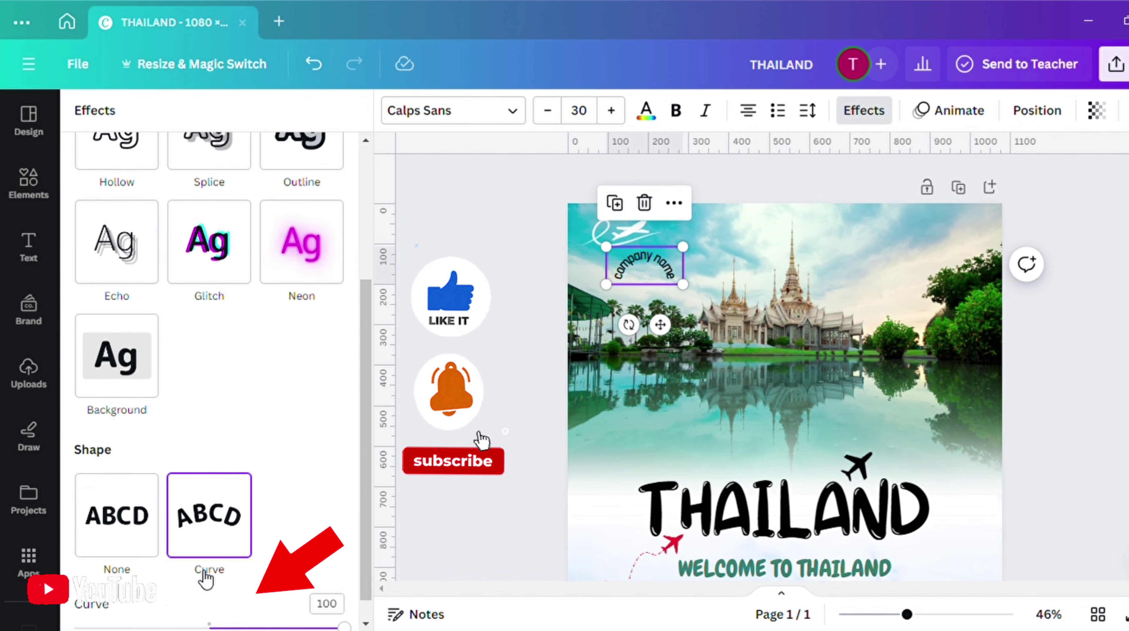
mouse_move(189, 613)
mouse_down()
mouse_move(178, 616)
mouse_move(201, 605)
mouse_up()
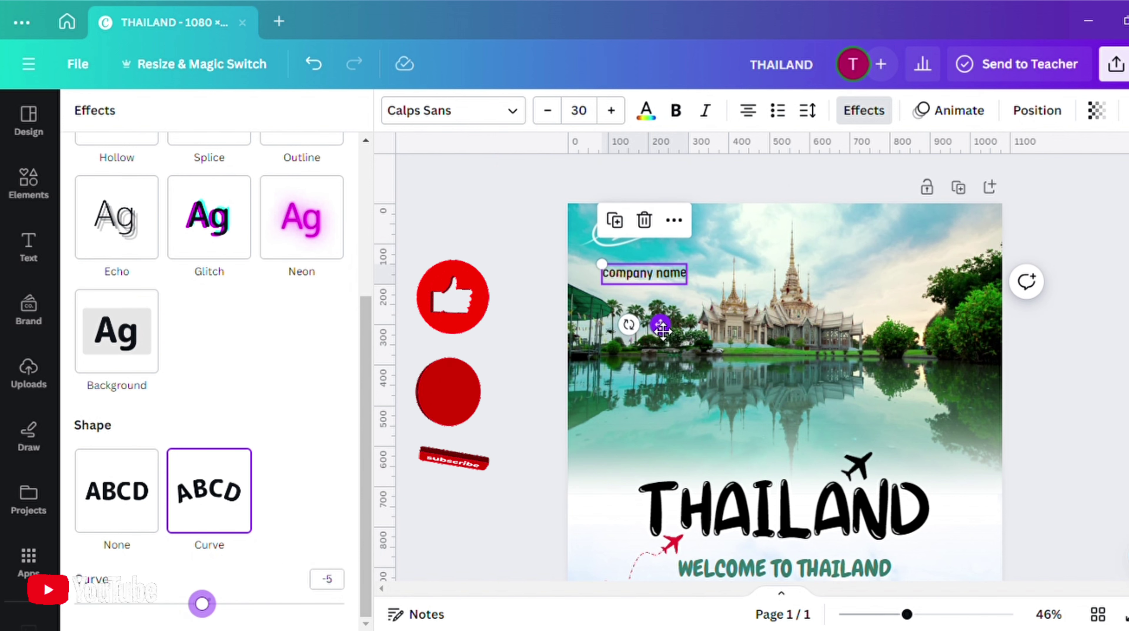
drag(661, 327, 639, 309)
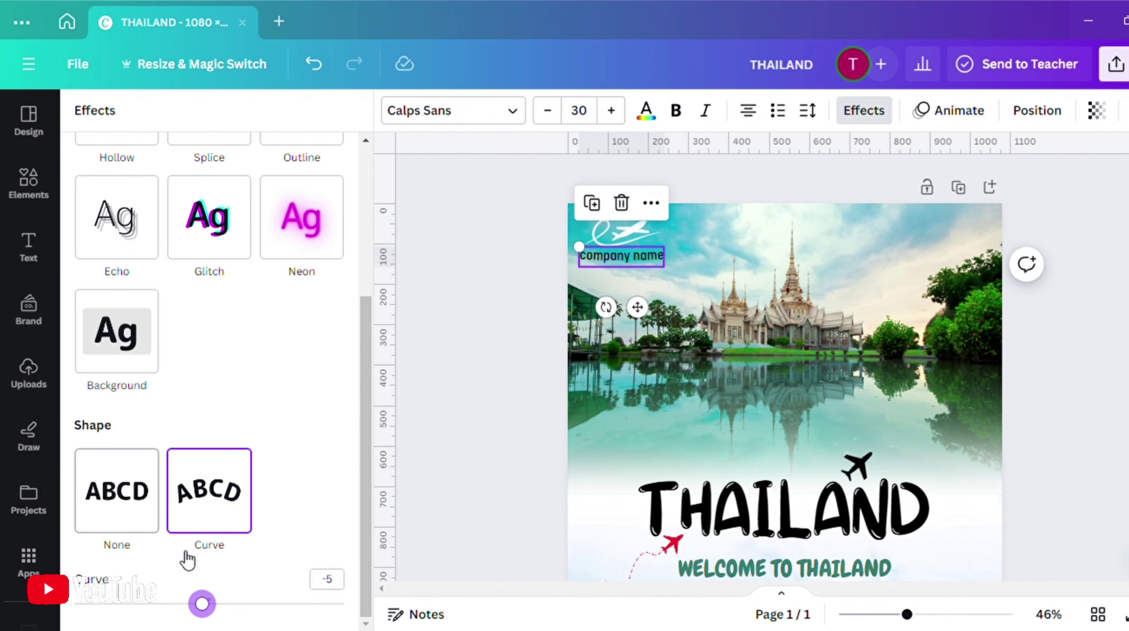
drag(202, 603, 147, 608)
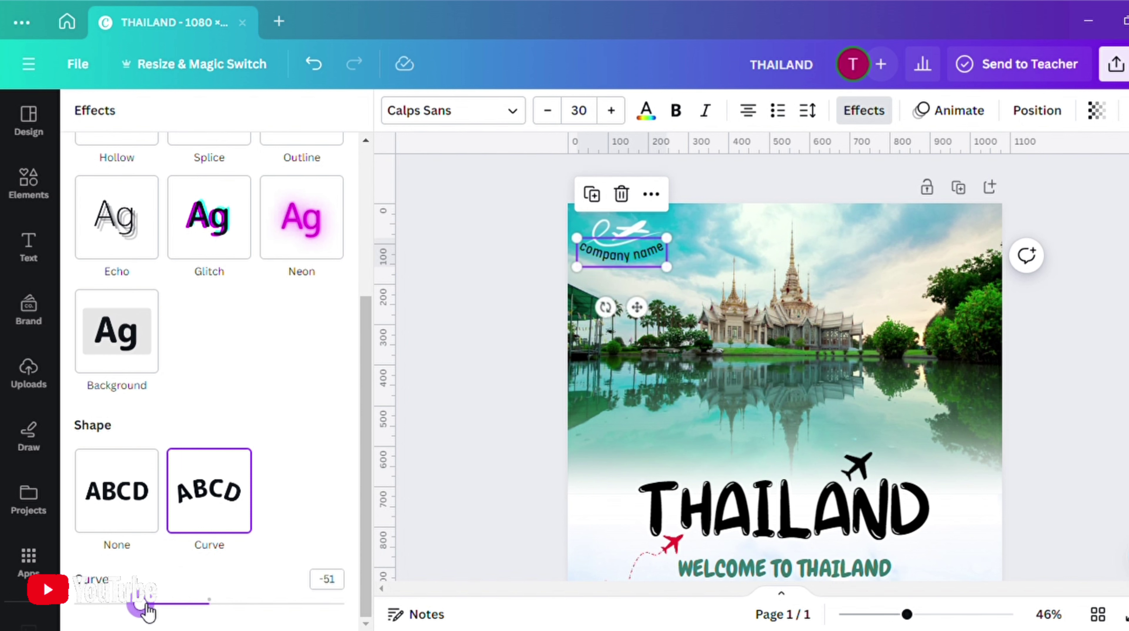
Shrink the company name to font size 24.3, tilt it upward along the logo and set its curve to -38
drag(578, 268, 597, 264)
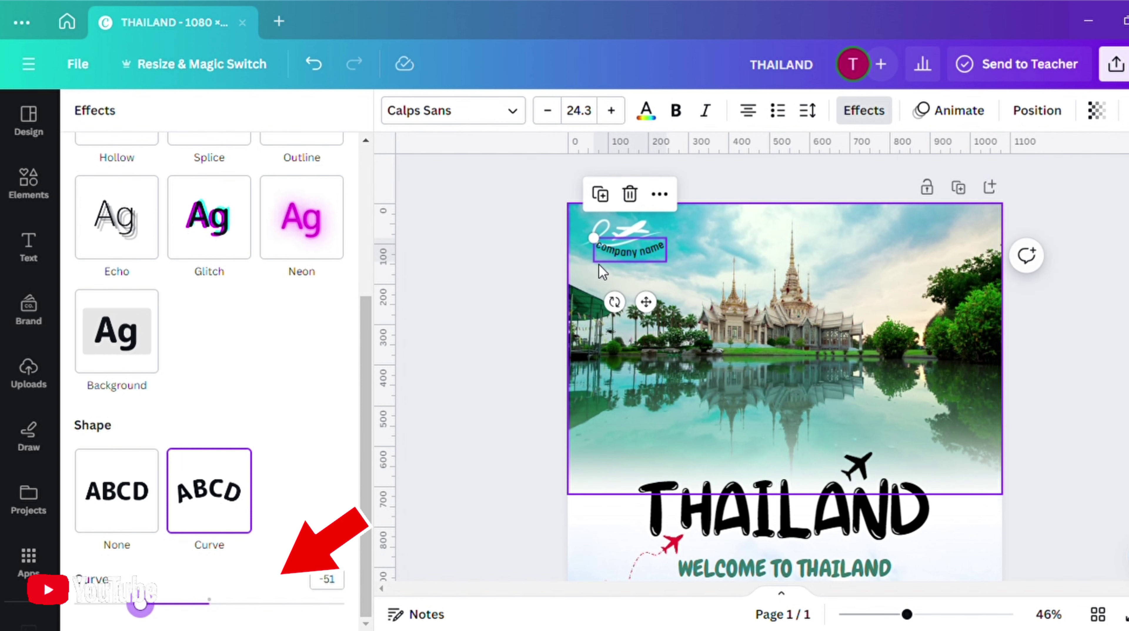
drag(614, 301, 637, 313)
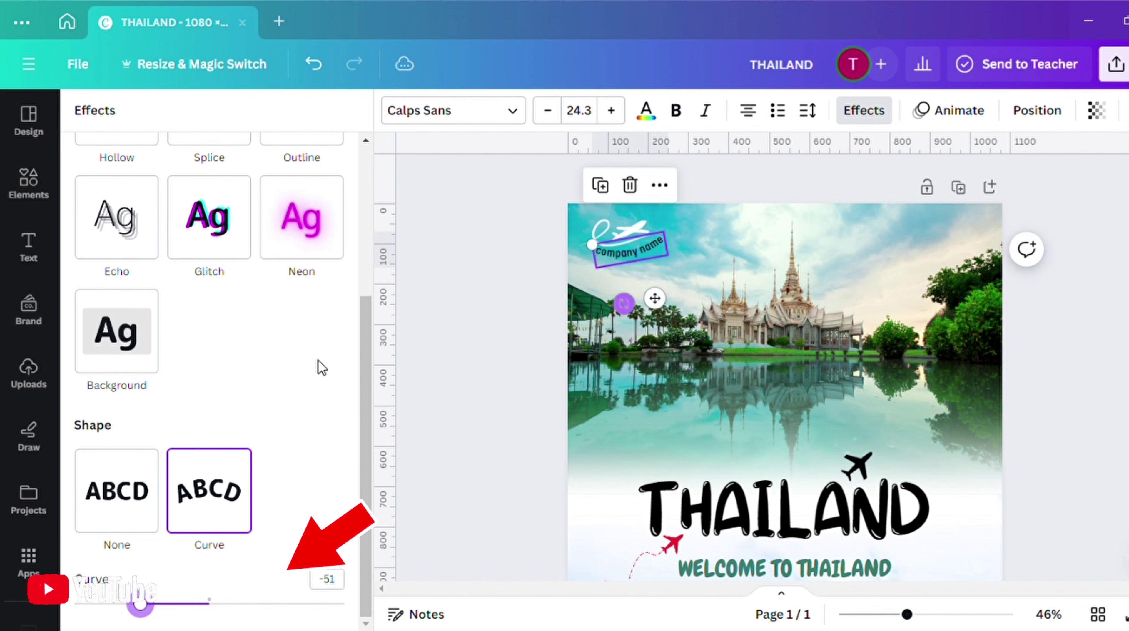
drag(152, 608, 163, 607)
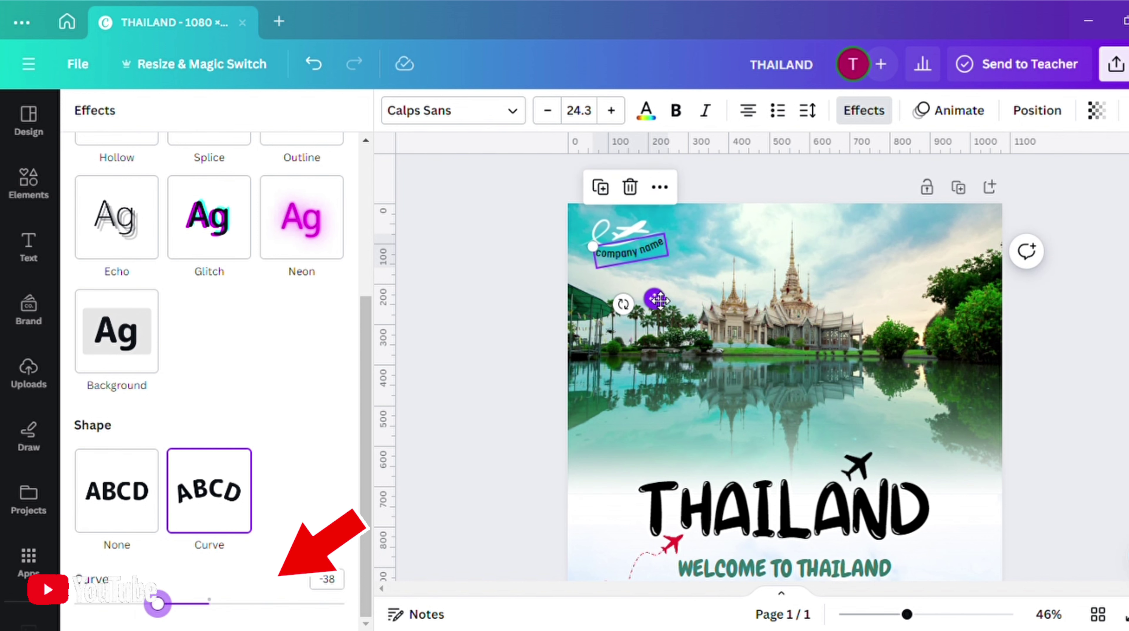
Set the company name's letter spacing to 141 and shrink the text to font size 16.9, keeping it under the logo
drag(658, 301, 653, 298)
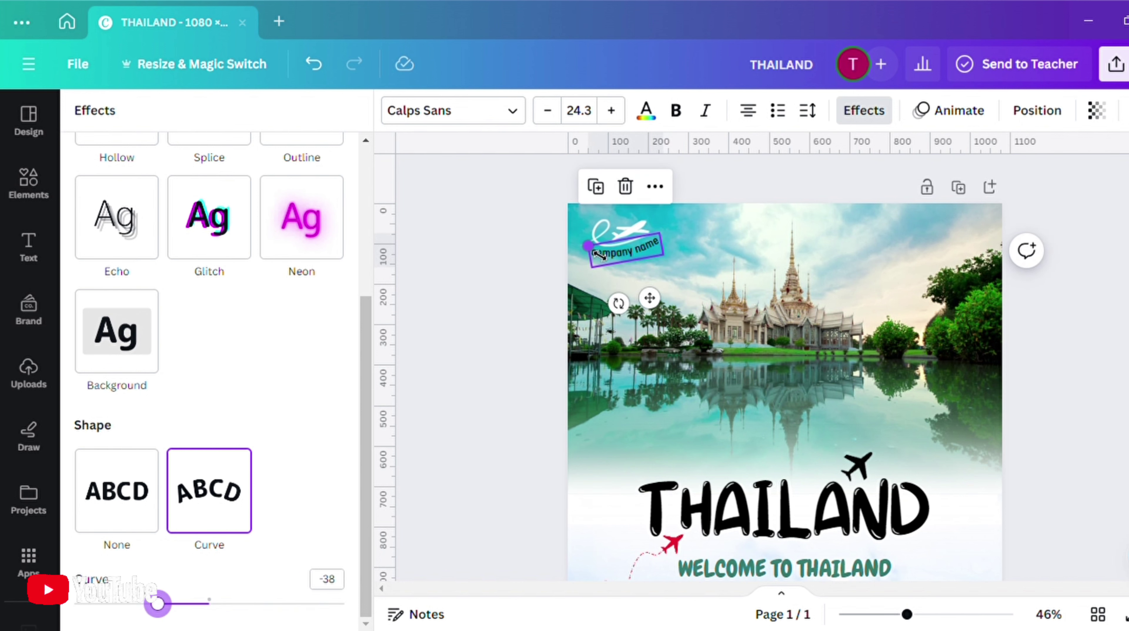
drag(599, 255, 606, 259)
drag(650, 298, 651, 301)
click(806, 115)
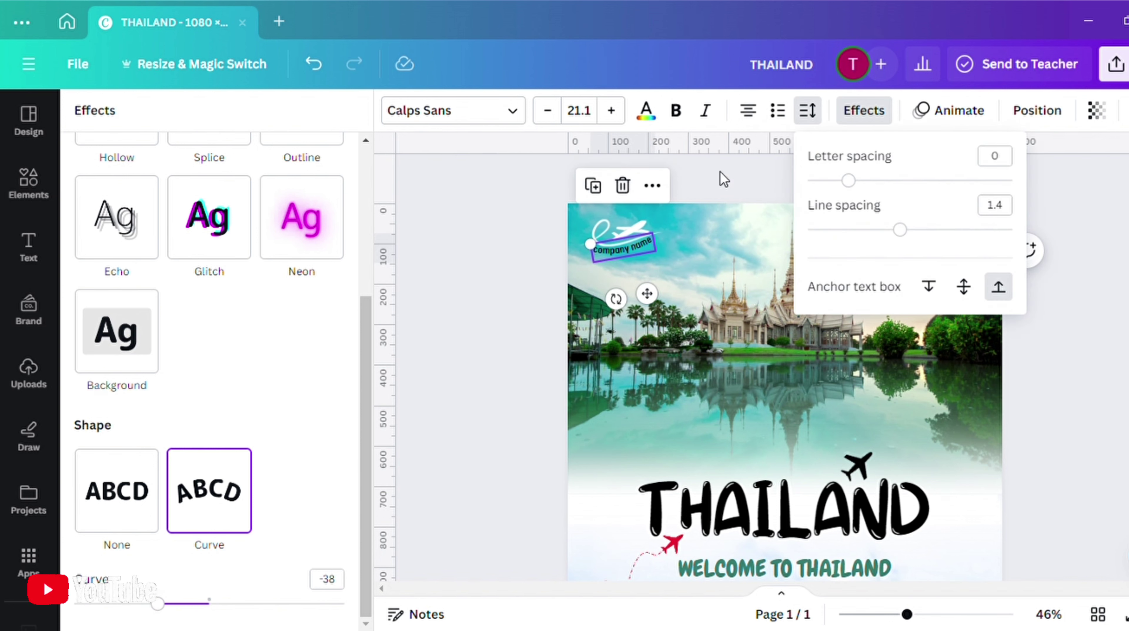
mouse_move(873, 191)
mouse_down()
mouse_move(865, 182)
mouse_move(878, 181)
mouse_up()
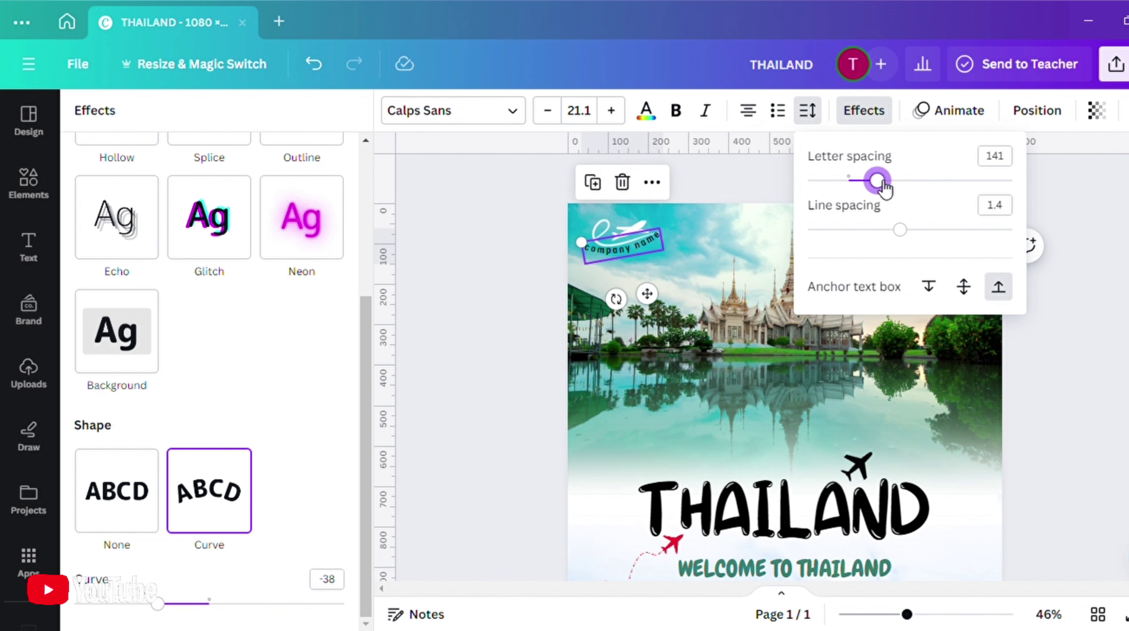
drag(595, 253, 649, 310)
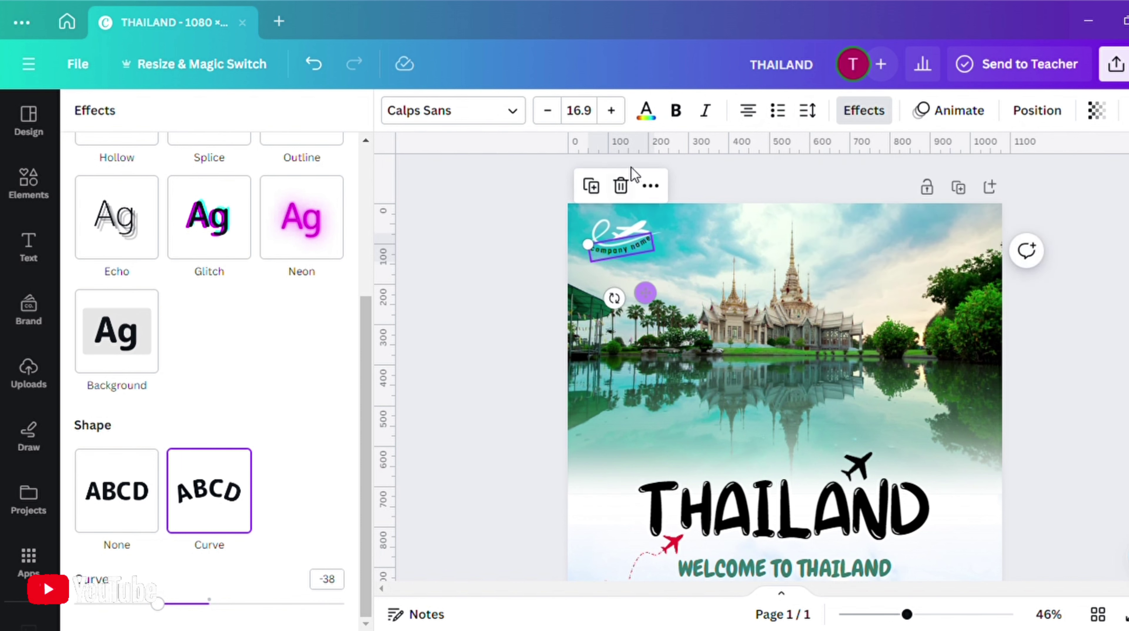
Recolour the company name white to match the aeroplane logo
click(650, 121)
click(281, 217)
click(522, 284)
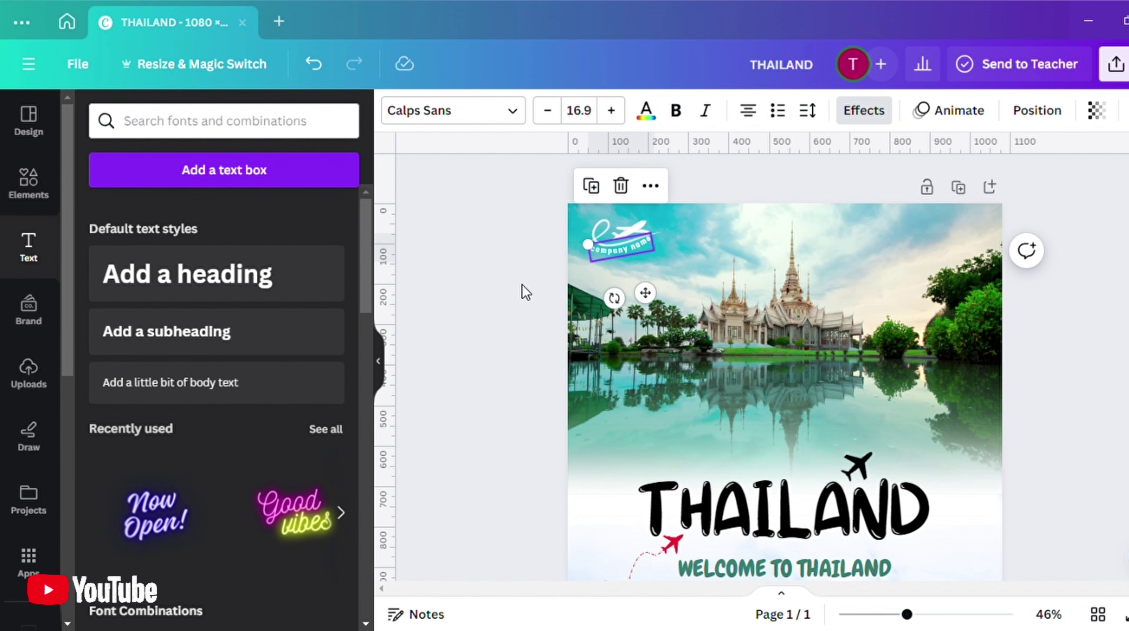
click(524, 291)
click(620, 247)
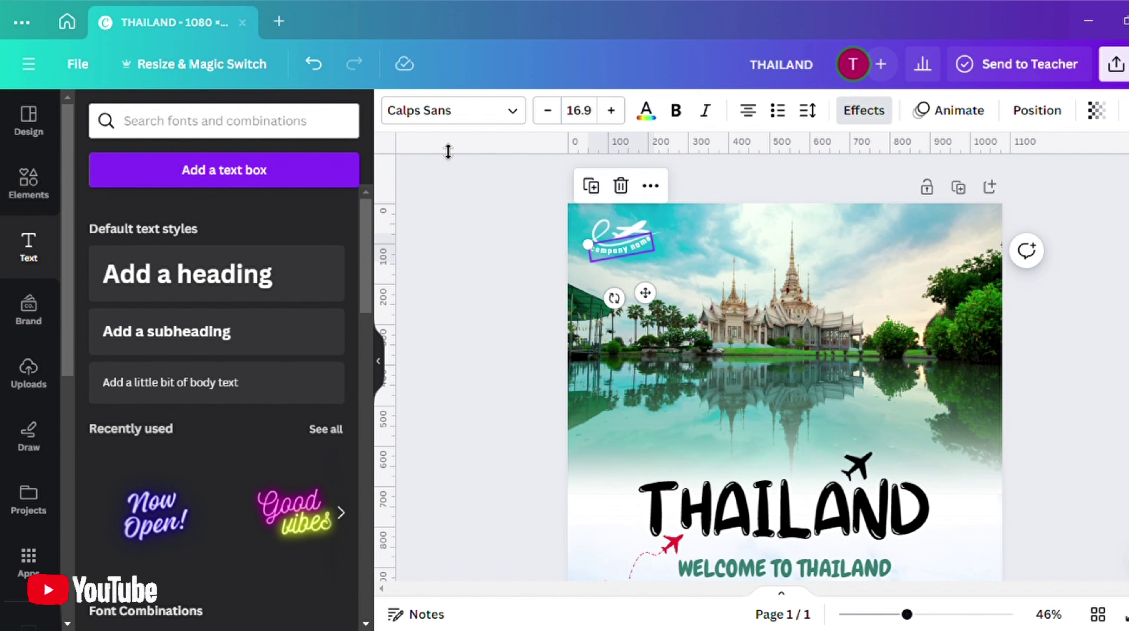
Change the company name's font to Canva Sans, reduce it to size 11.8 and reposition it under the logo
click(492, 127)
click(176, 318)
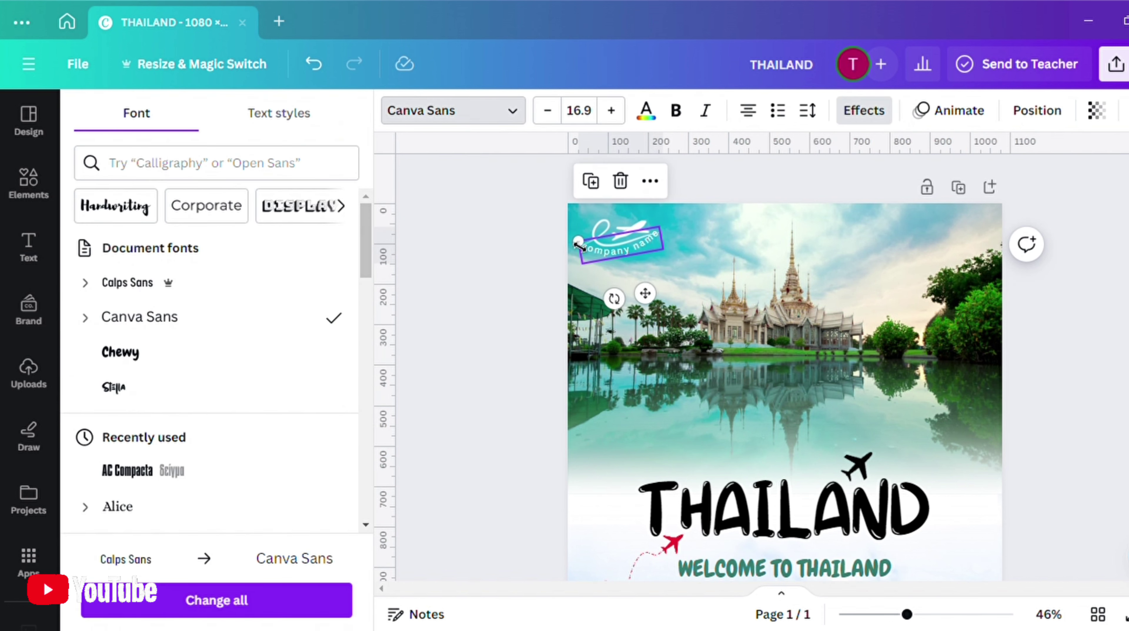
drag(585, 247, 604, 262)
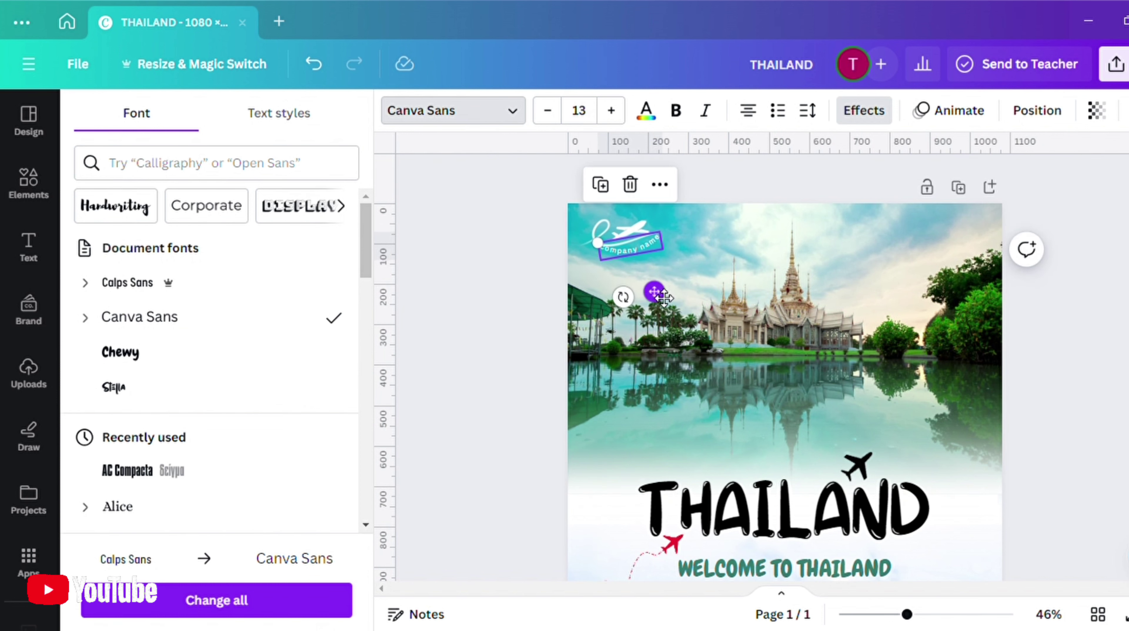
drag(656, 292, 659, 302)
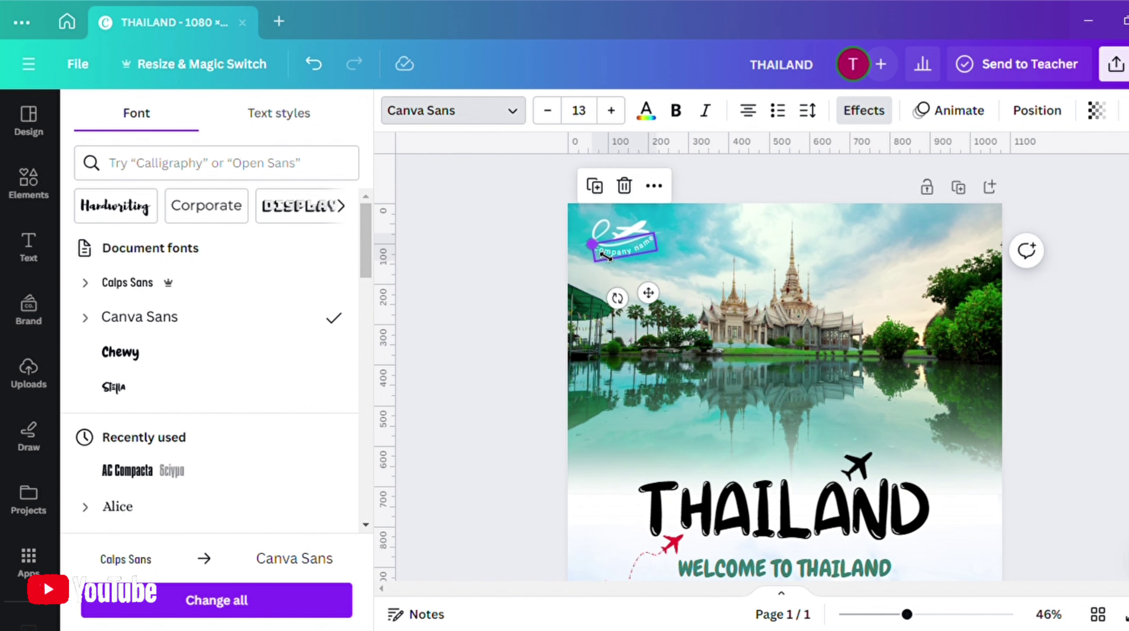
drag(594, 246, 607, 255)
drag(660, 300, 655, 302)
Flatten the Curve shape effect on the company name to a value of -28
click(854, 116)
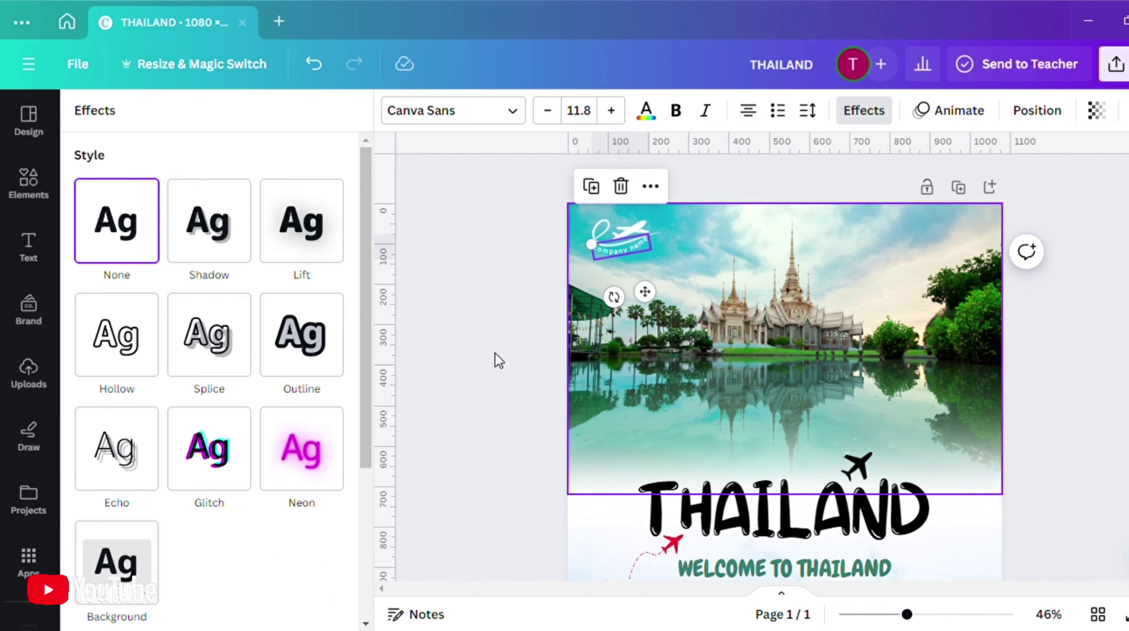
scroll(331, 507, down, 5)
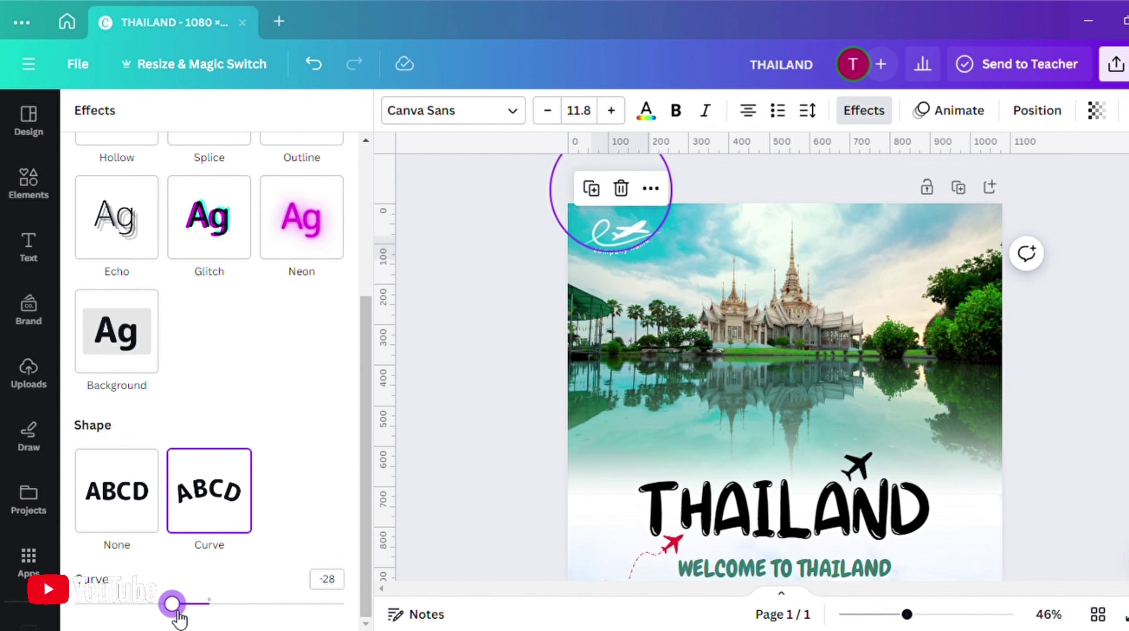
click(466, 456)
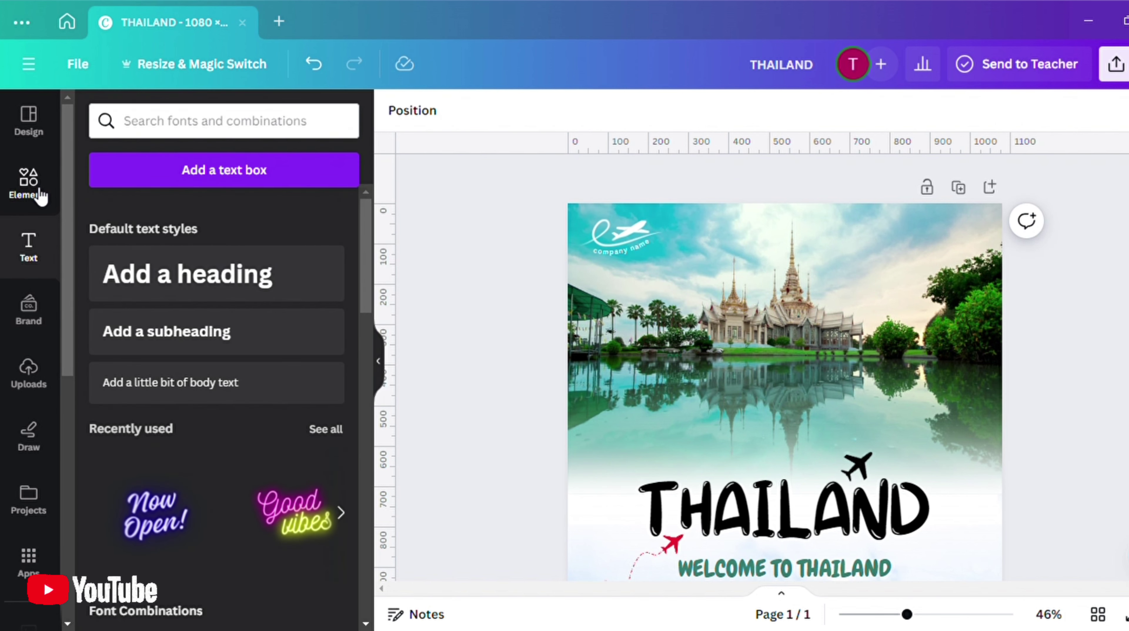
Search the graphics for Facebook and place the round blue icon, about 45 px wide, opposite the logo at the poster's top
click(32, 187)
click(311, 122)
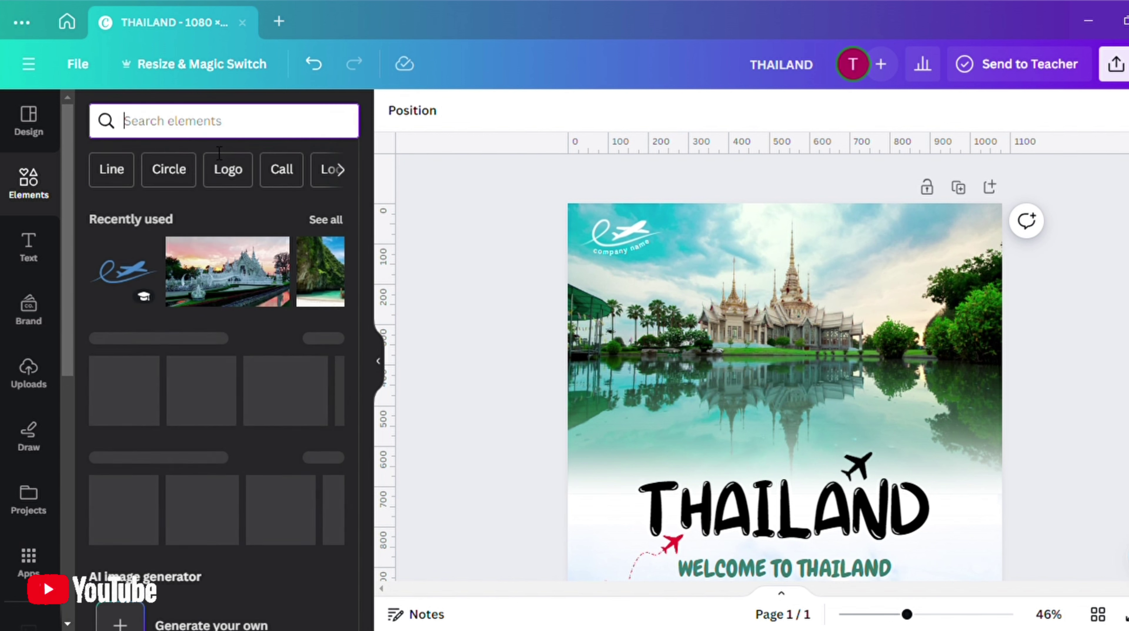
text(facebook)
click(211, 201)
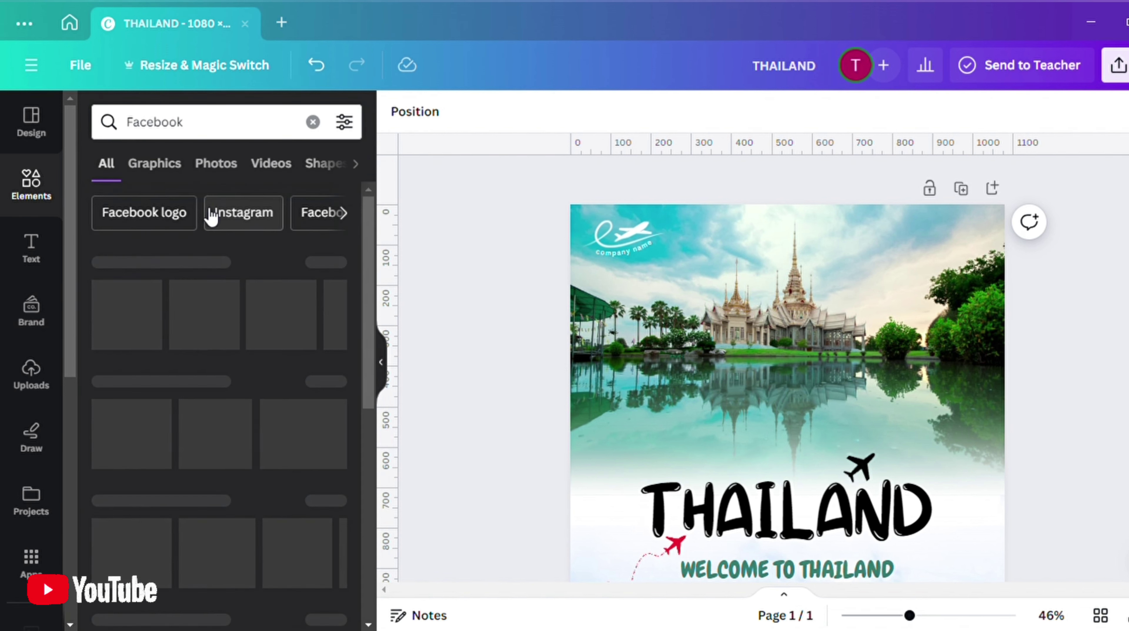
click(329, 262)
scroll(219, 353, down, 2)
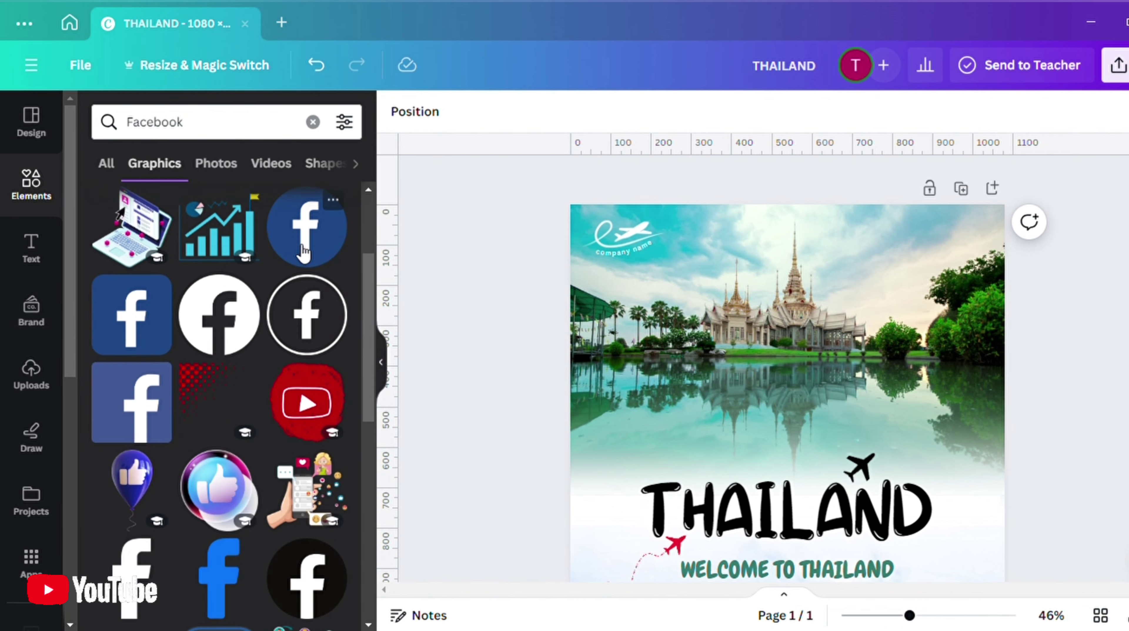
drag(305, 227, 933, 303)
drag(898, 267, 920, 261)
Search for Twitter and place the round blue bird icon, sized to match, directly beside the Facebook icon
click(313, 122)
click(257, 134)
text(twi)
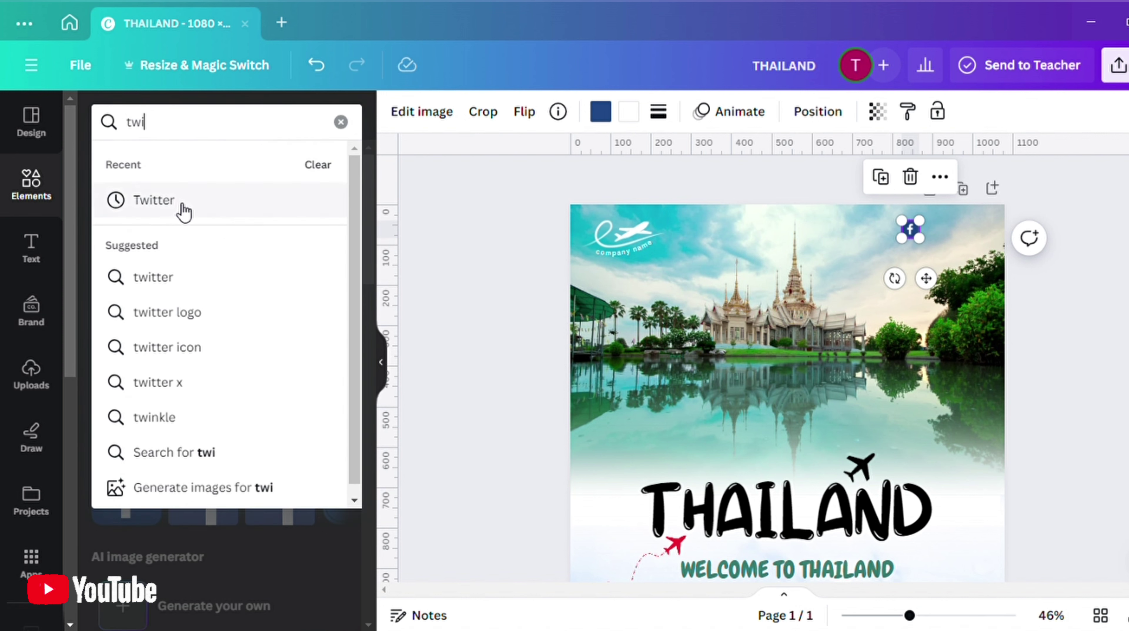
click(181, 204)
click(328, 263)
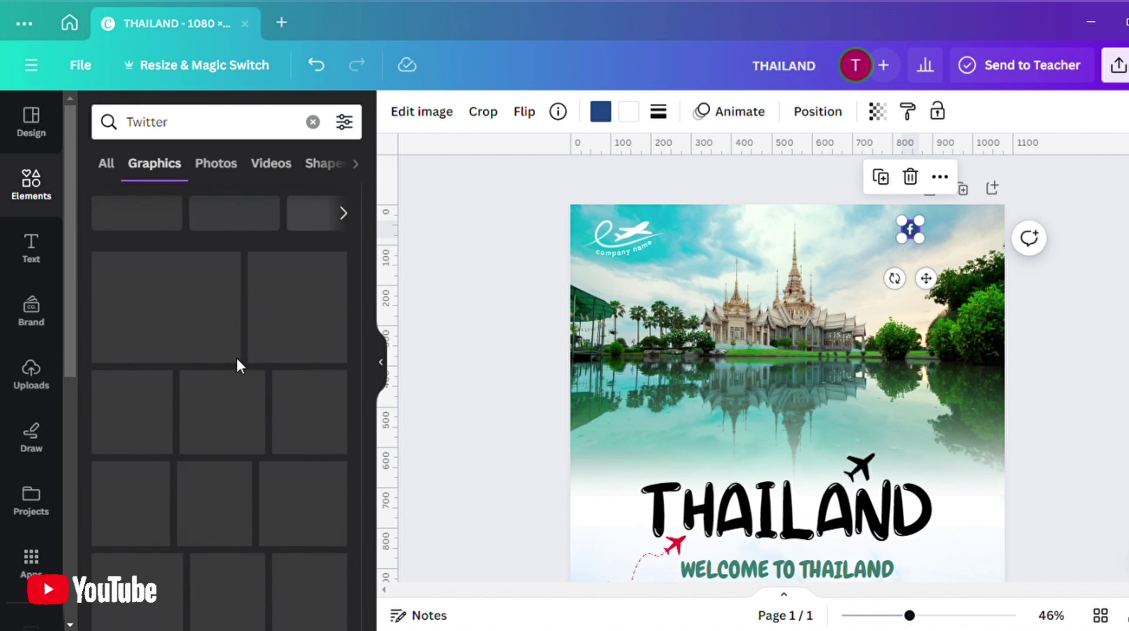
click(311, 413)
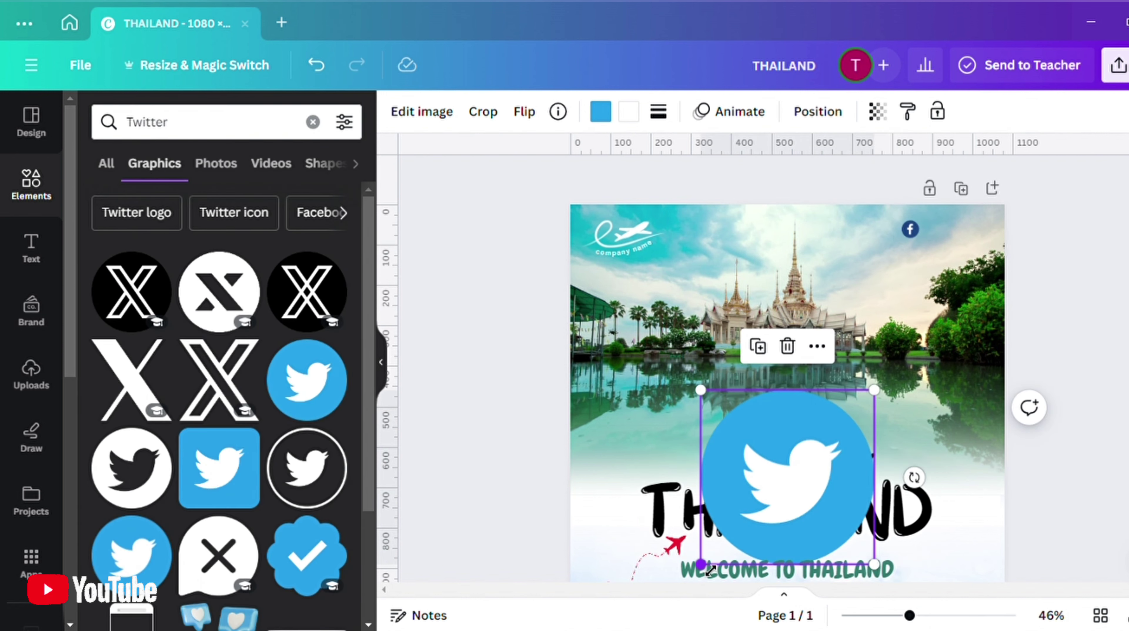
drag(709, 570, 952, 283)
drag(925, 245, 951, 279)
drag(943, 221, 945, 220)
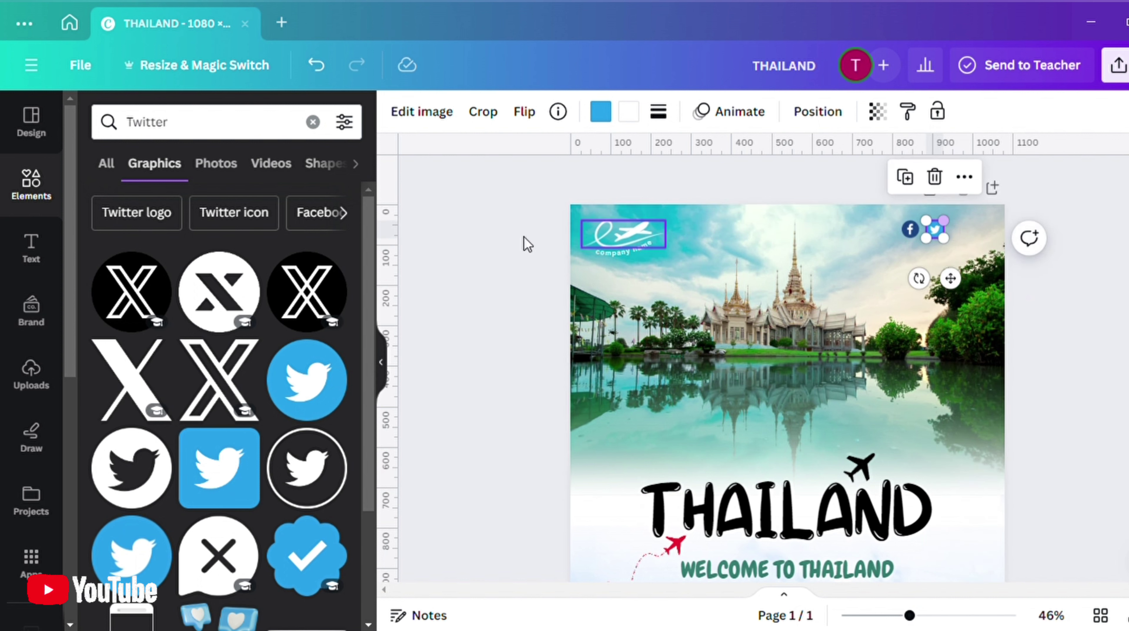
Search the graphics for "insta" and insert the gradient rounded-square Instagram icon
click(313, 122)
click(235, 133)
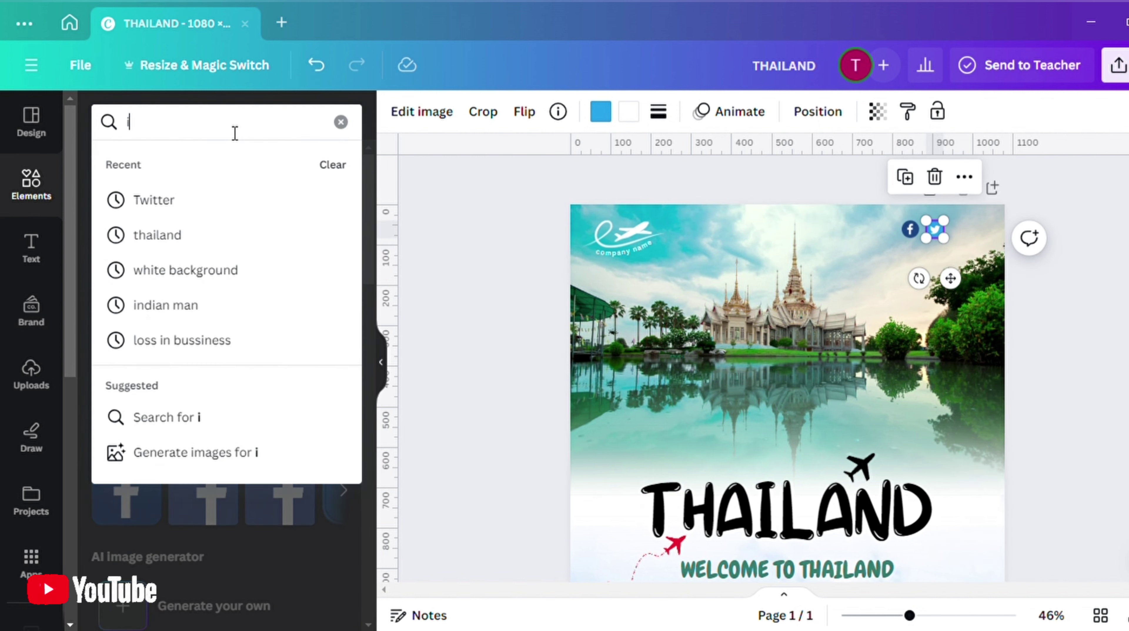
text(insta)
click(164, 203)
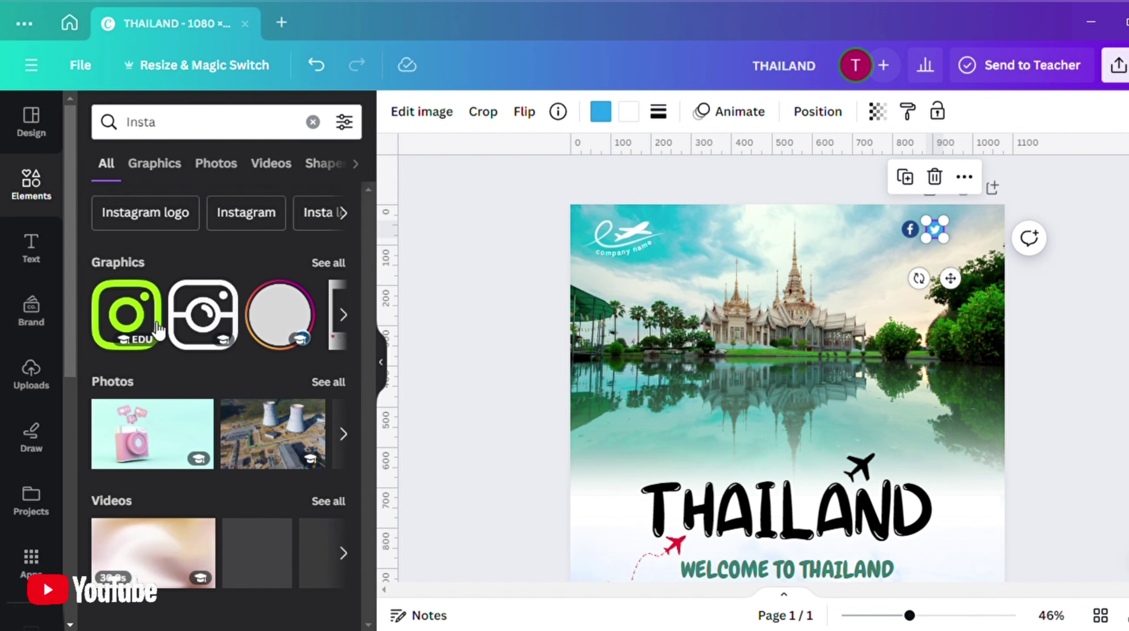
click(328, 262)
scroll(221, 375, down, 2)
drag(305, 305, 811, 358)
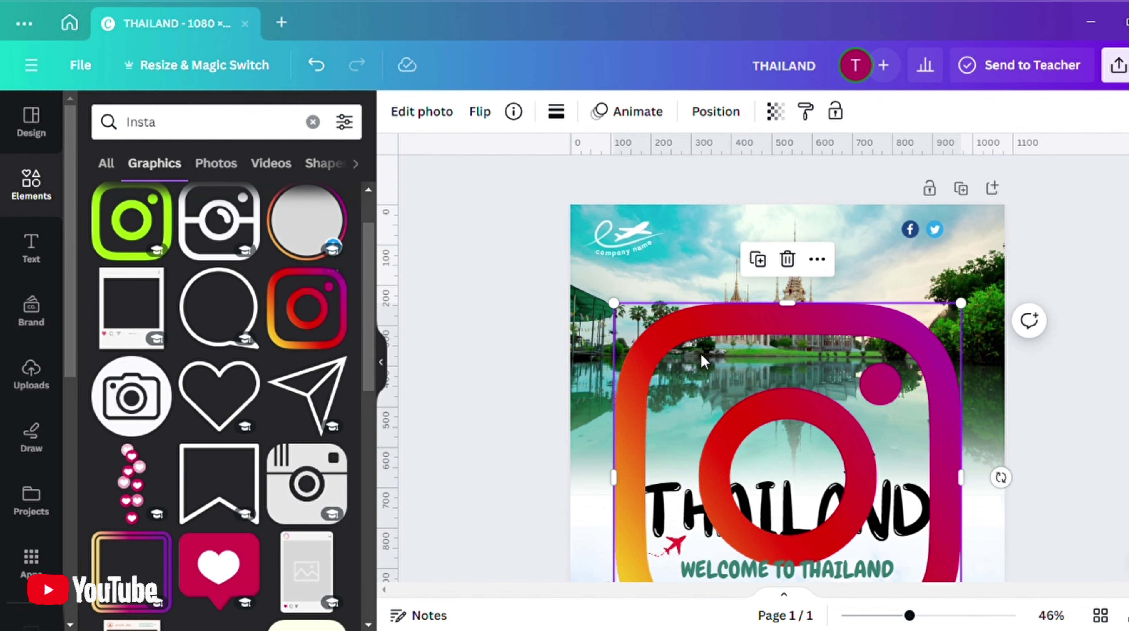
Shrink the Instagram icon to the size of the other social icons and line it up beside the Twitter icon
drag(646, 551, 920, 264)
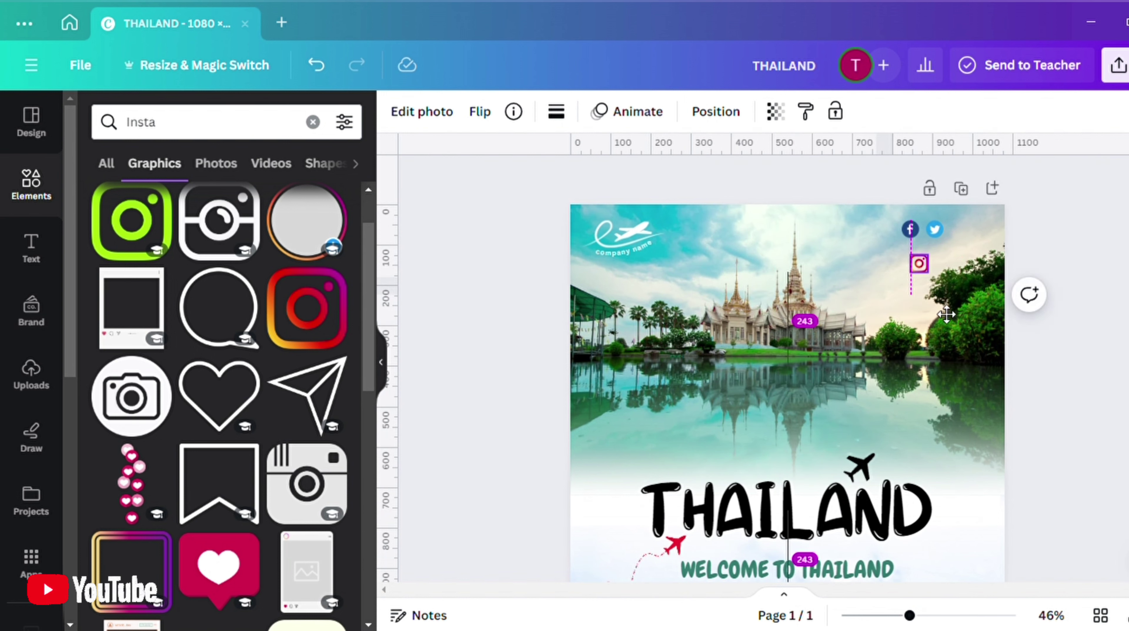
drag(980, 286, 980, 286)
drag(951, 239, 955, 234)
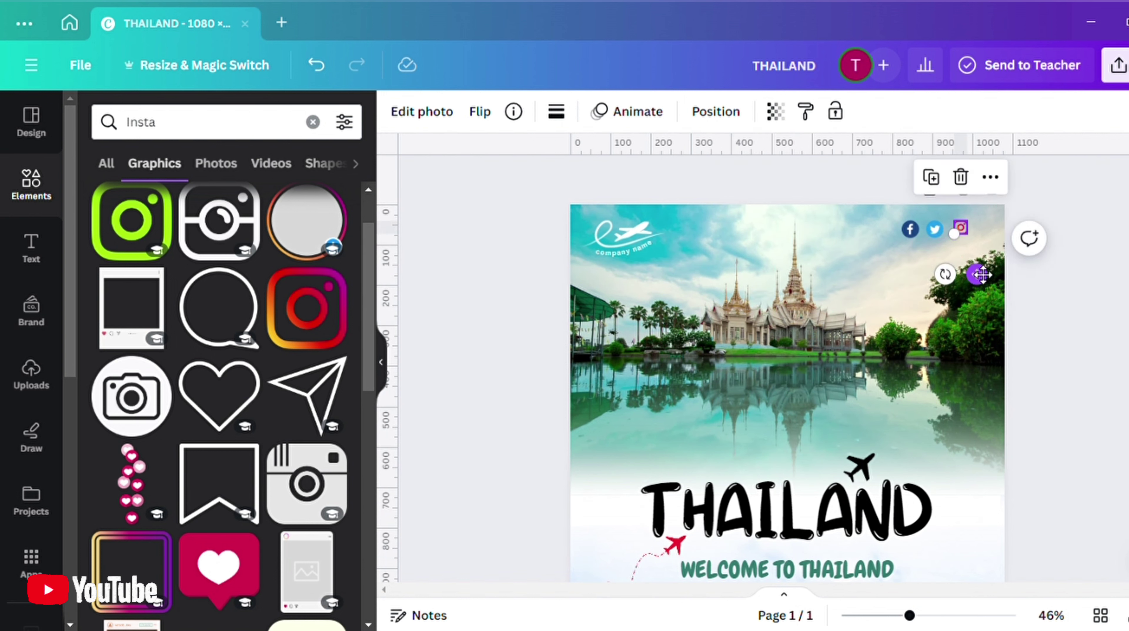
drag(985, 276, 979, 277)
Search the graphics for WEBSITE, insert the blue WWW globe and place it small beside the Instagram icon
click(313, 122)
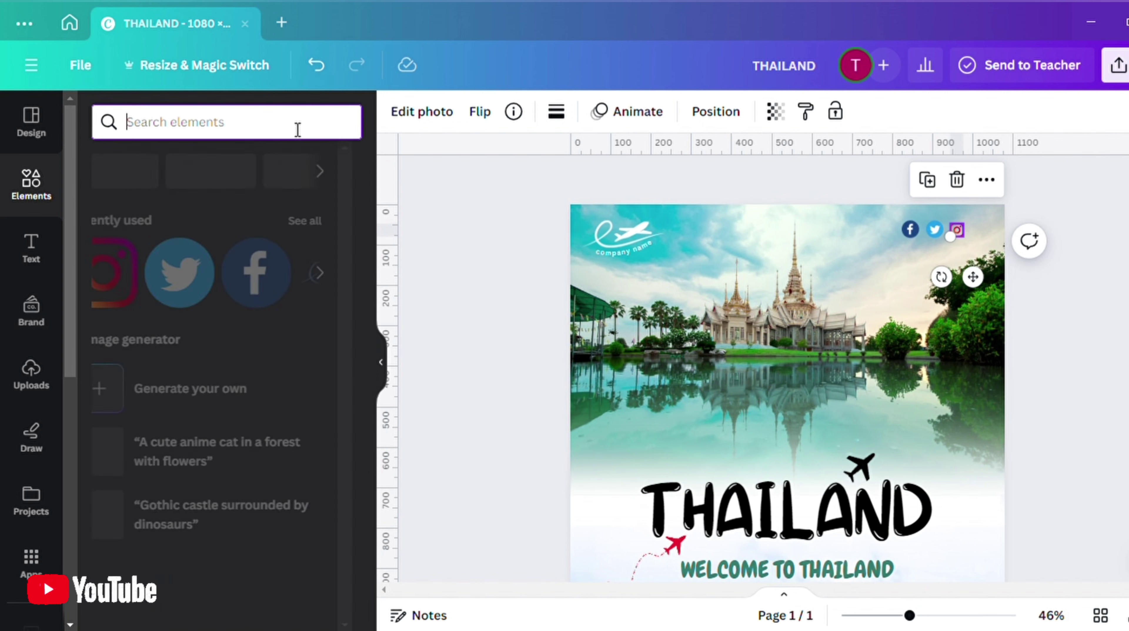
text(wev)
key(BackSpace)
text(b)
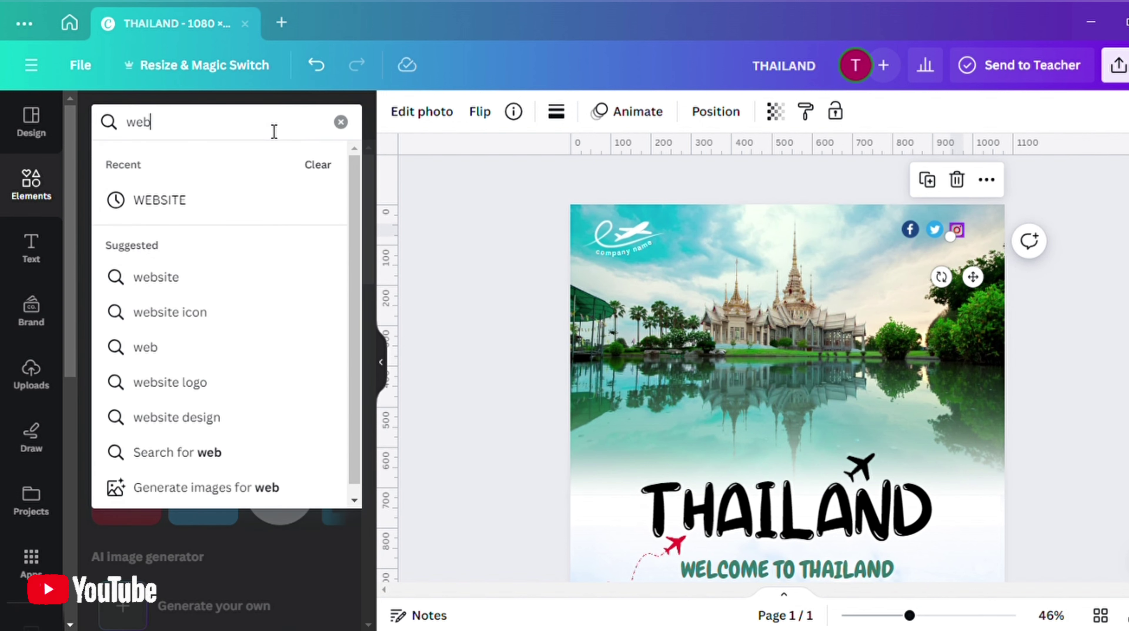
click(201, 200)
click(319, 265)
scroll(262, 375, down, 10)
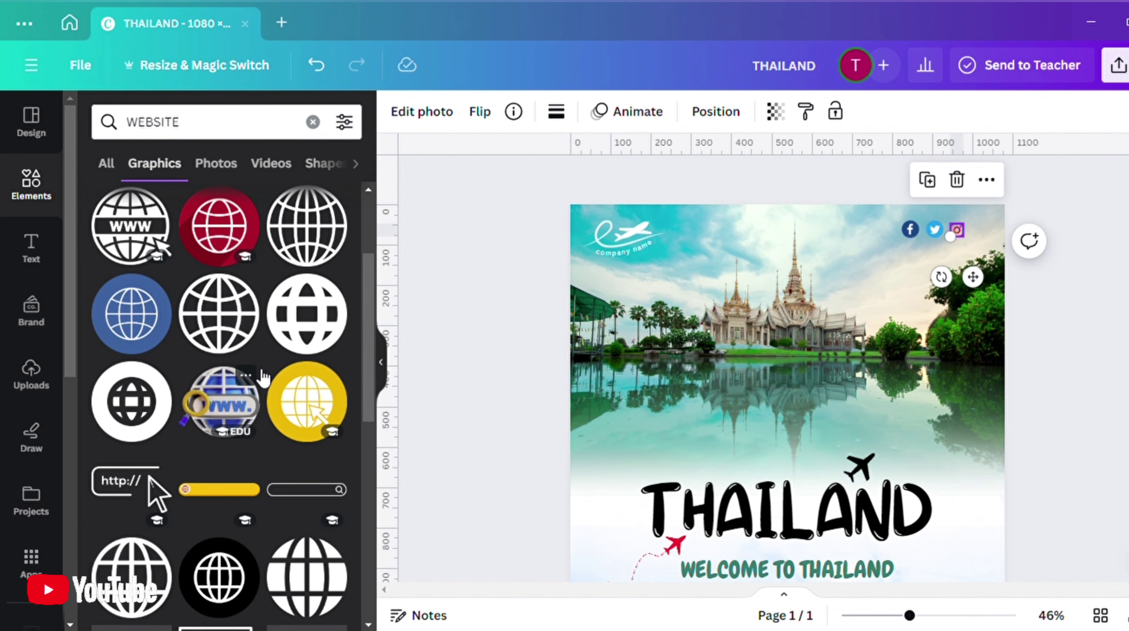
scroll(263, 378, down, 2)
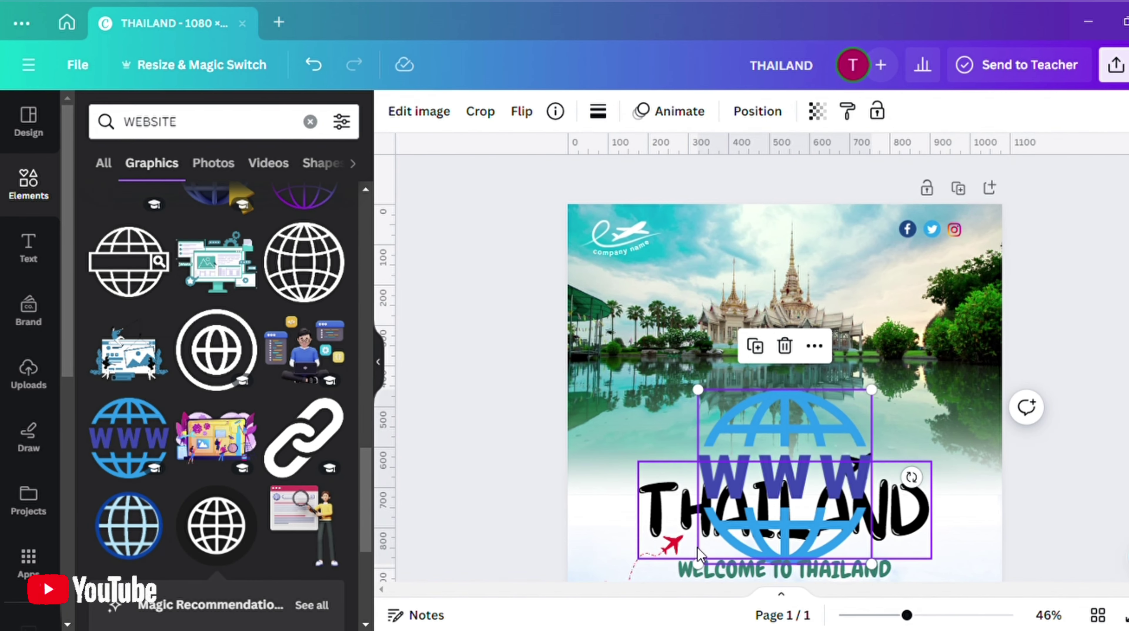
drag(699, 560, 989, 254)
Shrink the WWW globe, Twitter and Facebook icons to match the Instagram icon and keep them in one row
scroll(839, 327, up, 5)
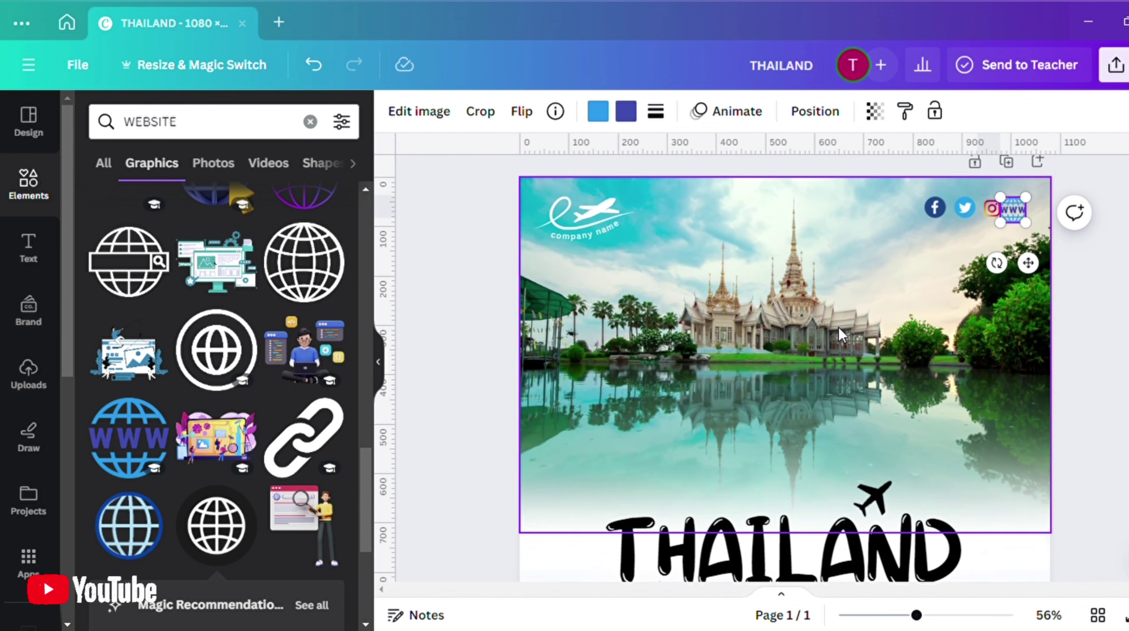
scroll(839, 328, up, 1)
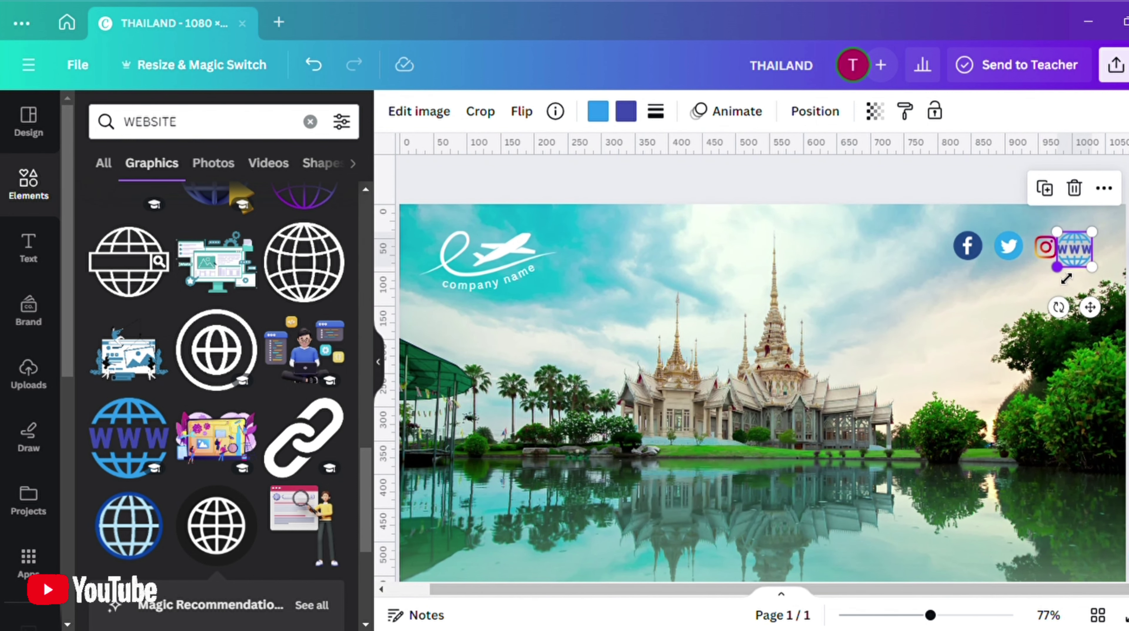
drag(1059, 268, 1078, 275)
drag(1017, 257, 1038, 306)
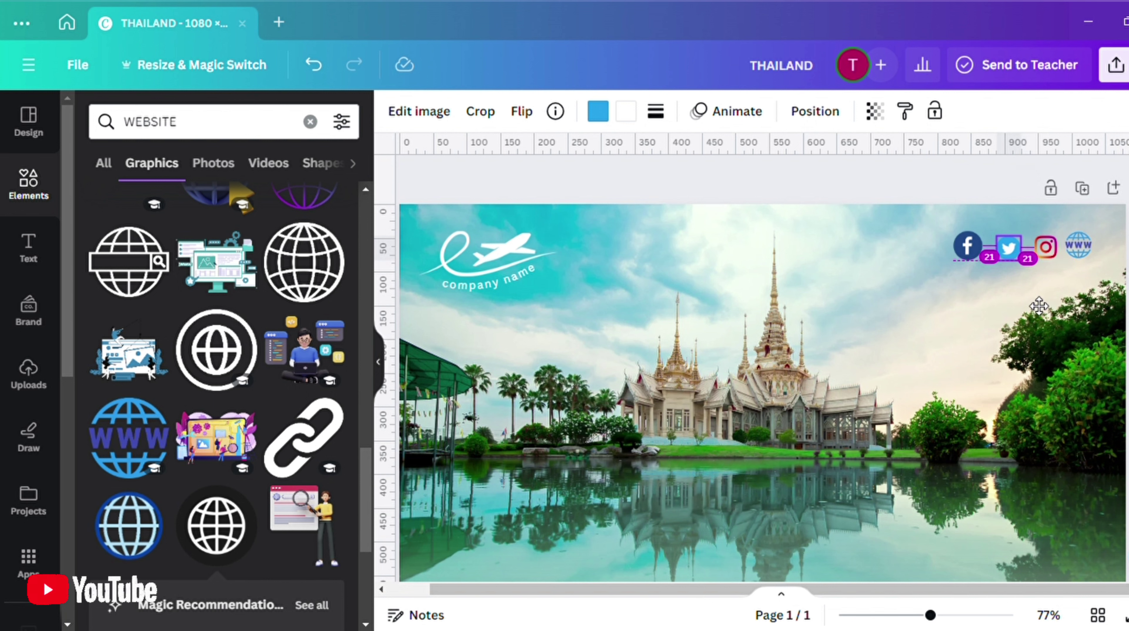
mouse_move(967, 254)
mouse_down()
mouse_move(974, 266)
mouse_move(986, 258)
mouse_up()
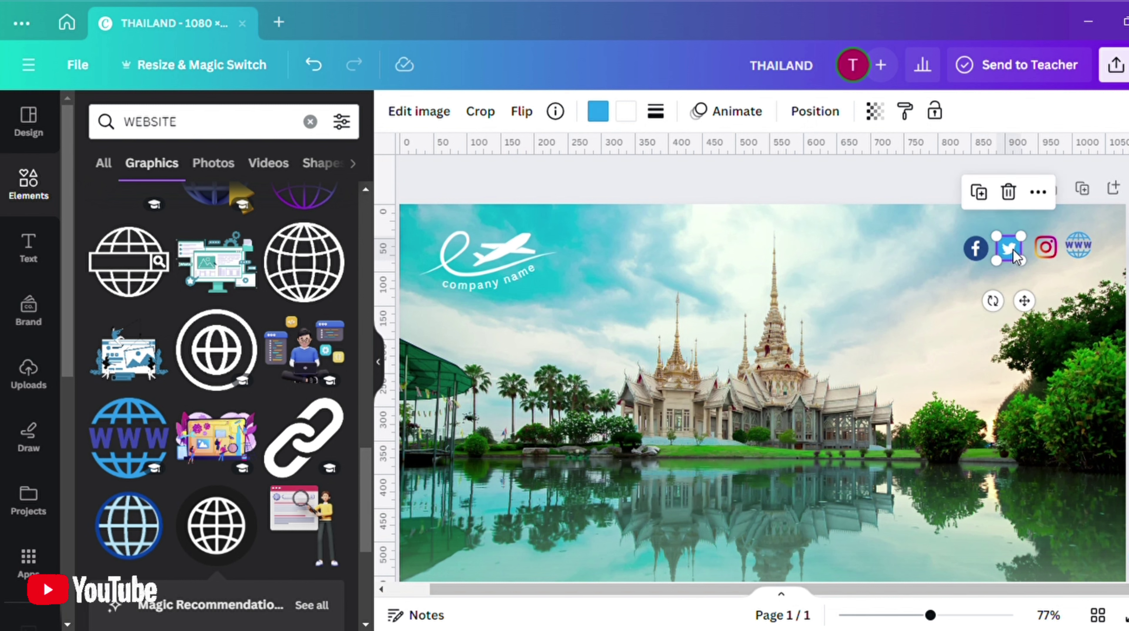
Adjust the horizontal positions of the Twitter and Instagram icons to even out the spacing in the social icon row
key(Right)
key(Right)
key(Right)
key(Right)
key(Right)
key(Right)
key(Right)
key(Right)
key(Right)
key(Right)
key(Right)
key(Right)
key(Left)
key(Left)
key(Left)
key(Left)
key(Left)
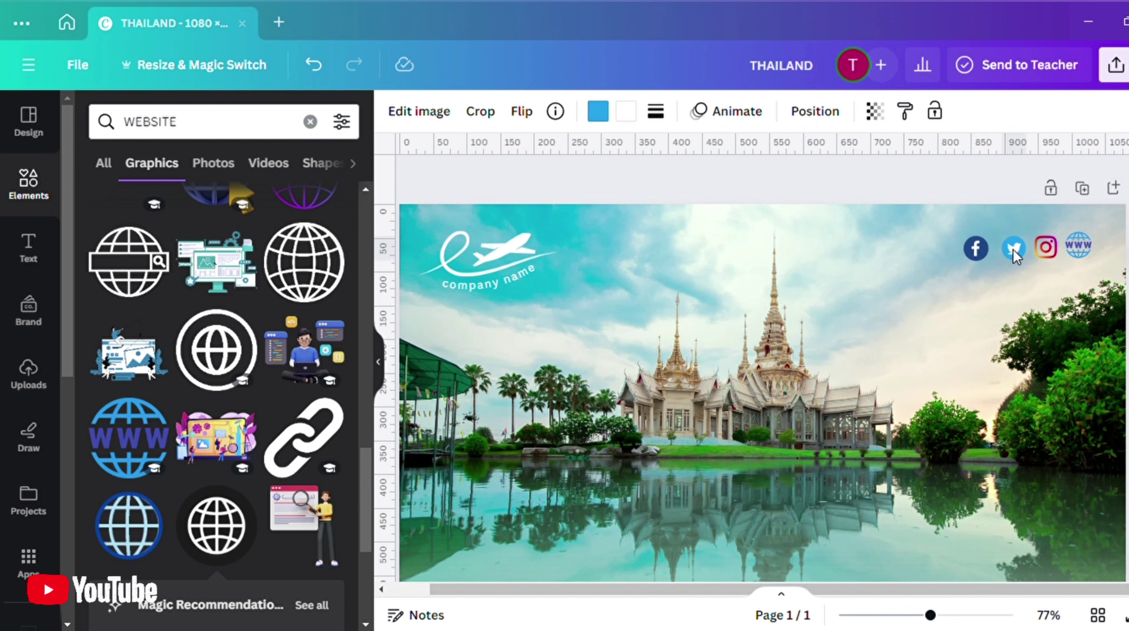
drag(1013, 249, 1042, 249)
click(1046, 254)
Shrink the WWW globe slightly and align it with the other social icons
click(1087, 242)
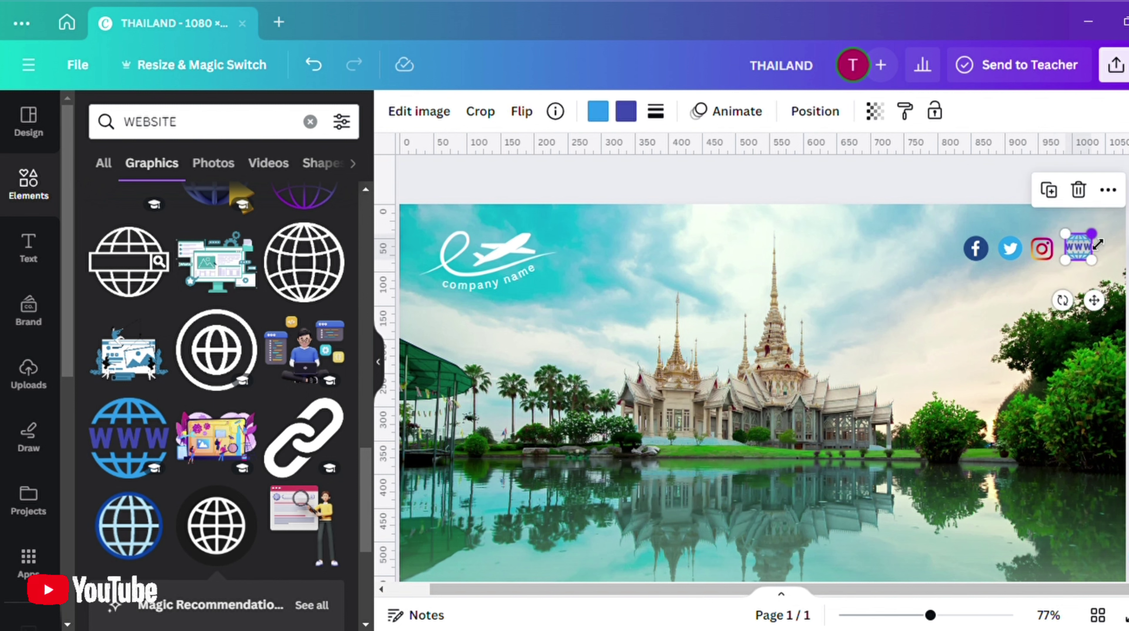
drag(1098, 243, 1094, 250)
click(1047, 336)
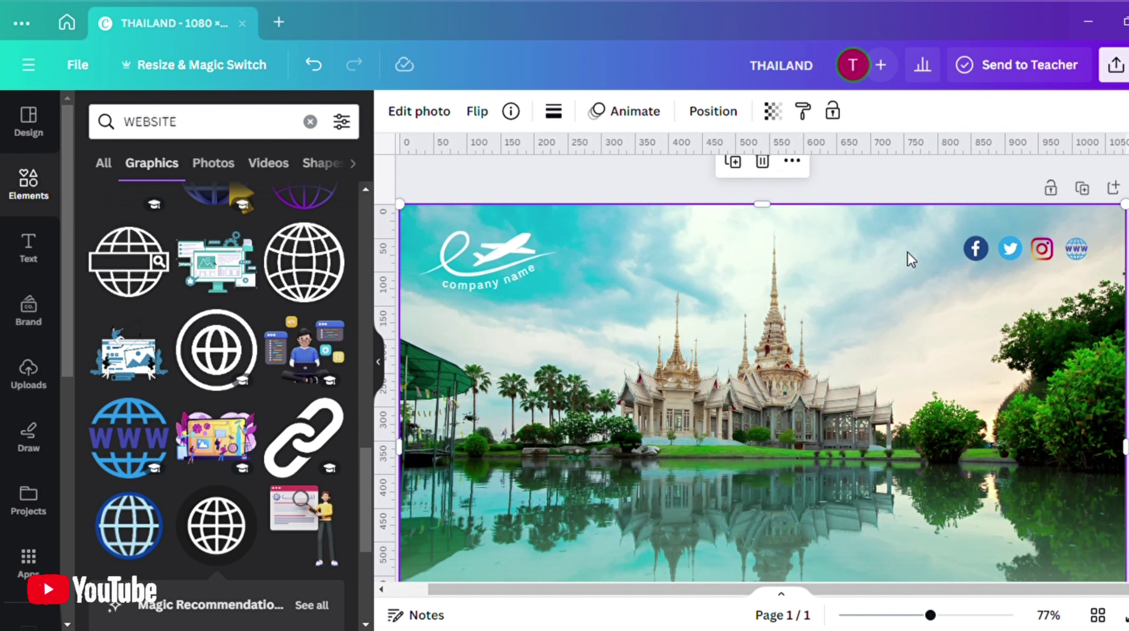
scroll(978, 207, down, 3)
scroll(978, 206, down, 3)
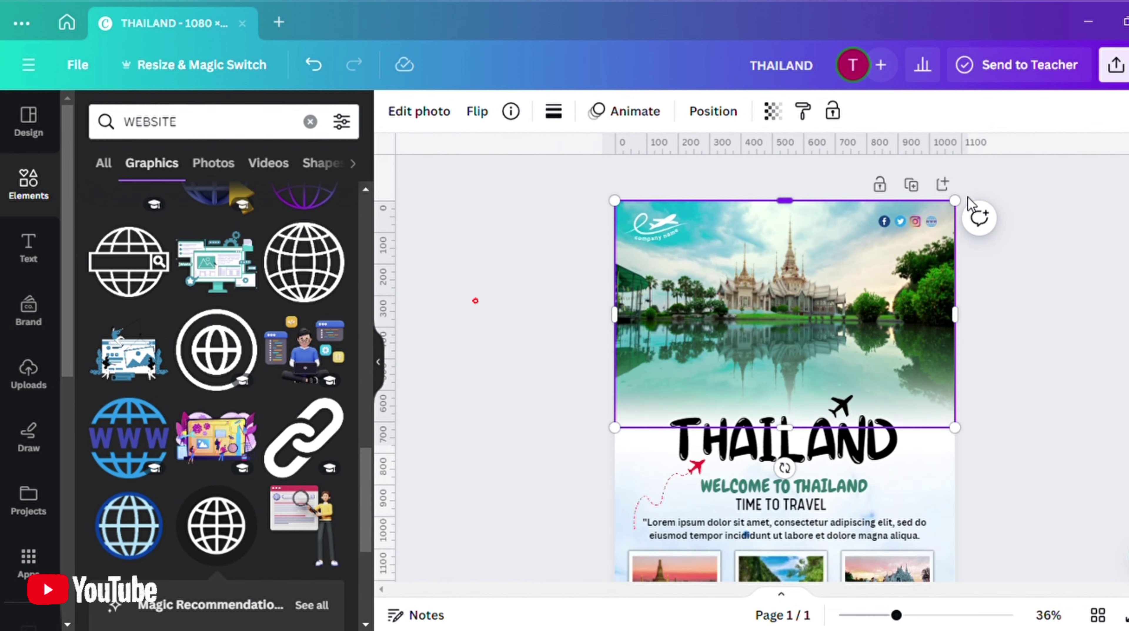
scroll(968, 197, down, 2)
scroll(1027, 274, down, 1)
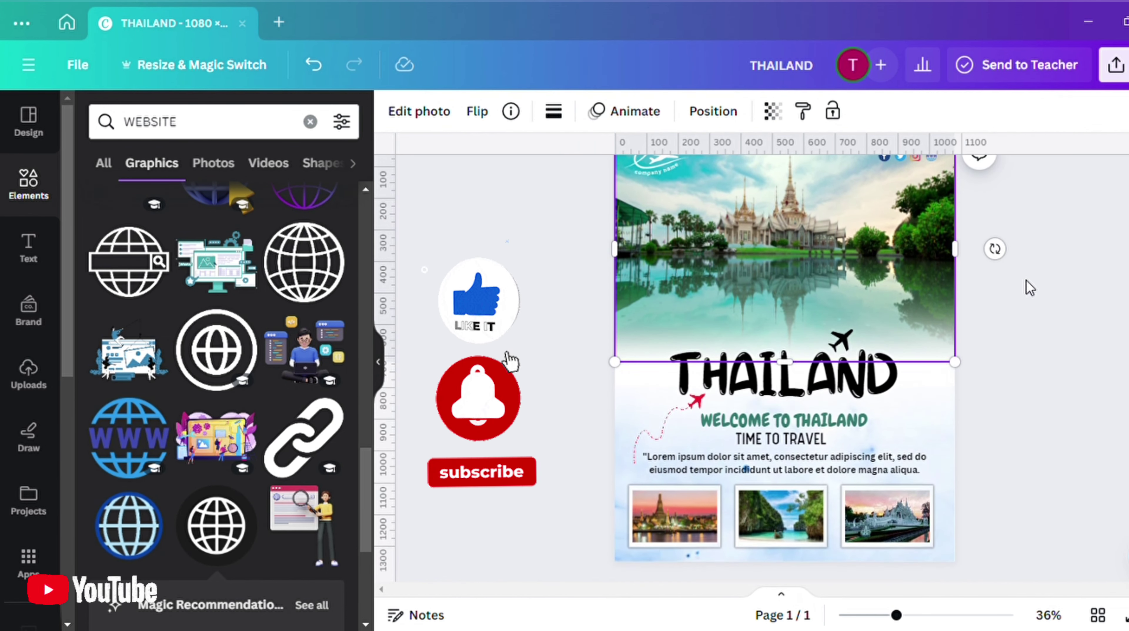